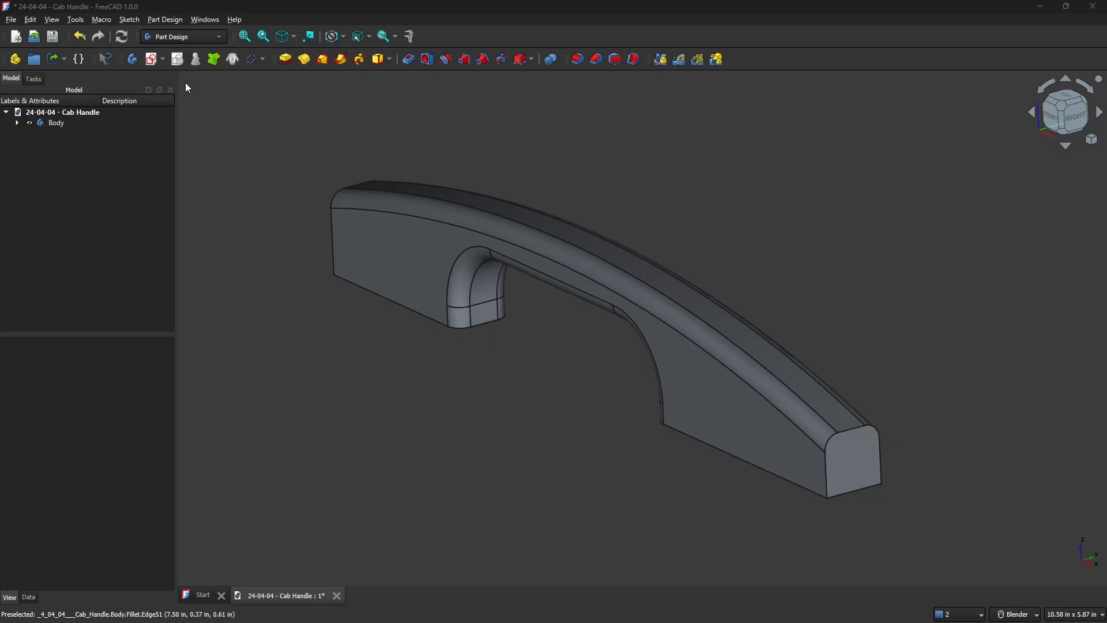
Step: Create a new body in the Cab Handle document and hide the existing handle body
click(133, 59)
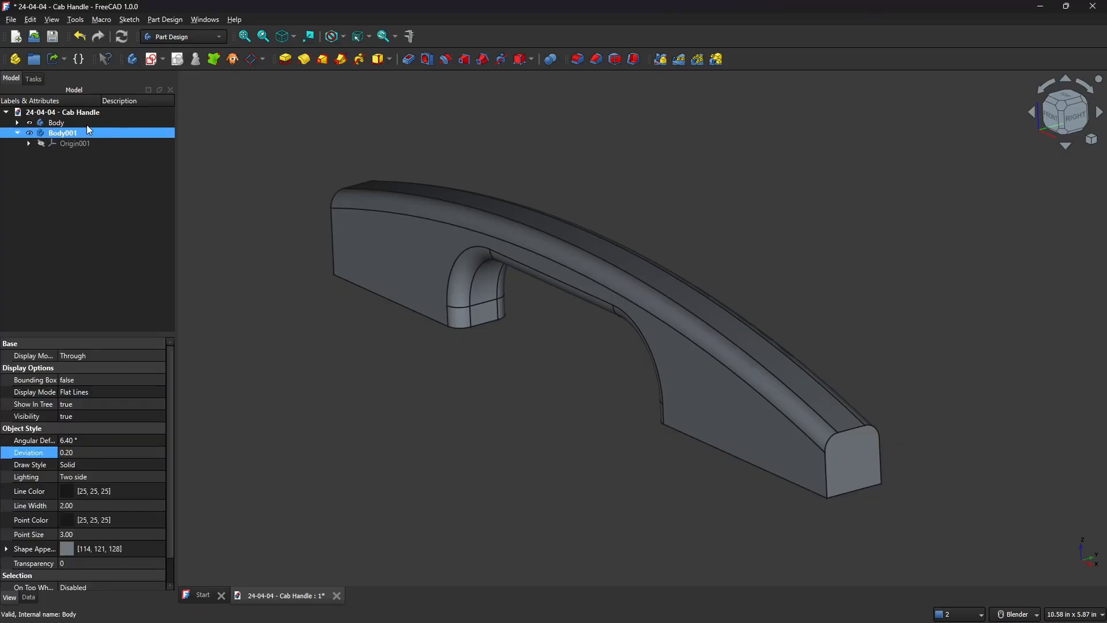
click(57, 123)
click(30, 123)
click(63, 132)
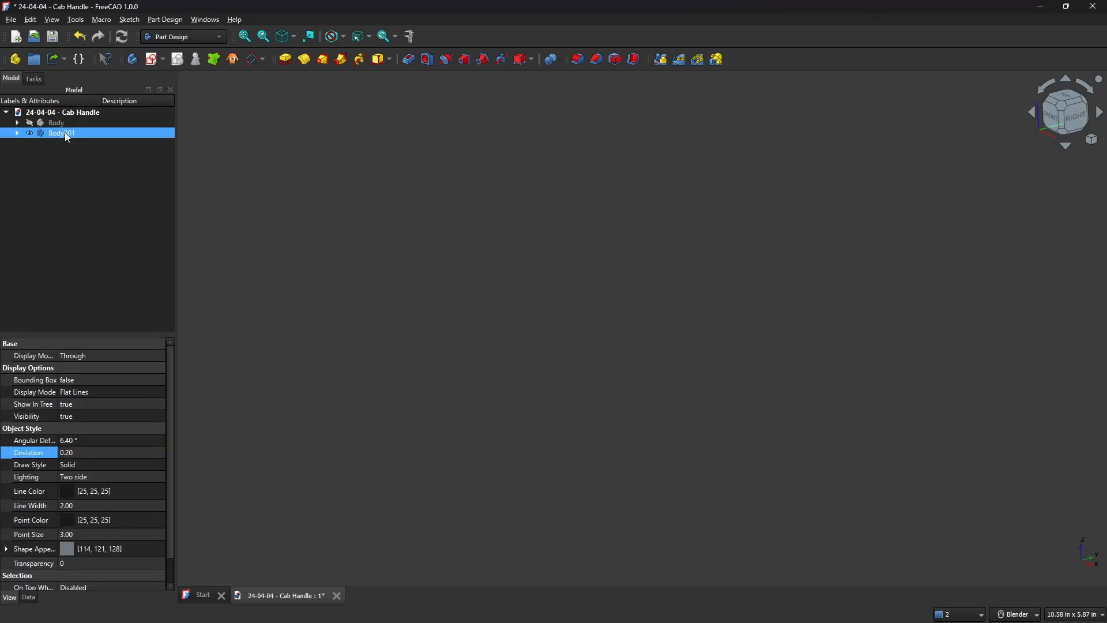
Step: Start a sketch on the new body's XZ plane and choose Imperial decimal (in, lb) units
click(152, 63)
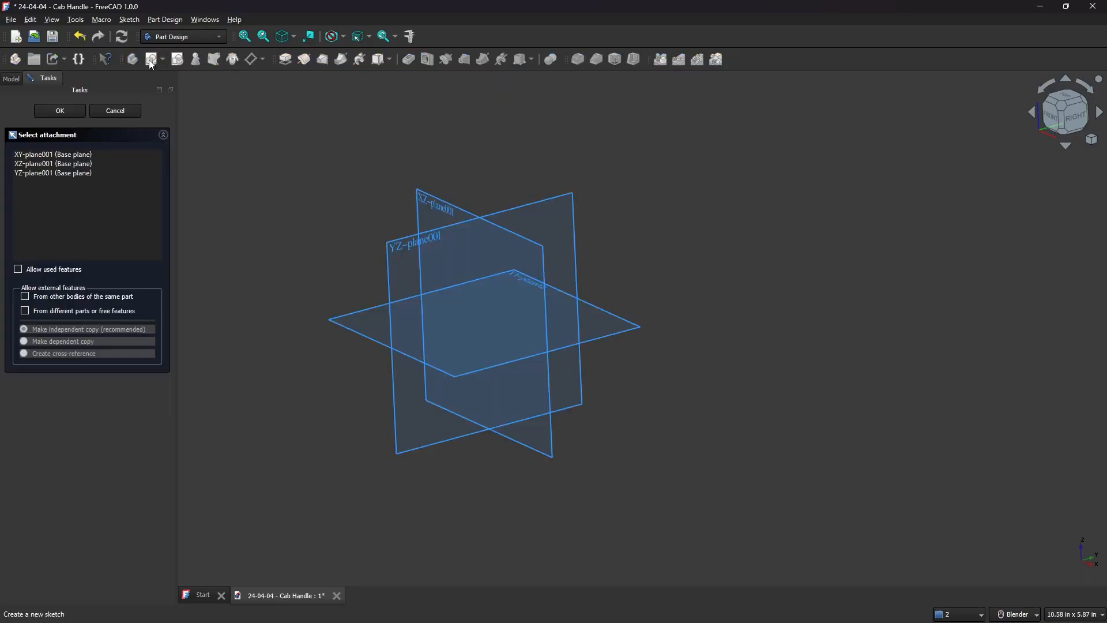
click(432, 200)
mouse_move(356, 235)
shift+middle_down()
mouse_move(711, 248)
mouse_move(802, 328)
shift+middle_up()
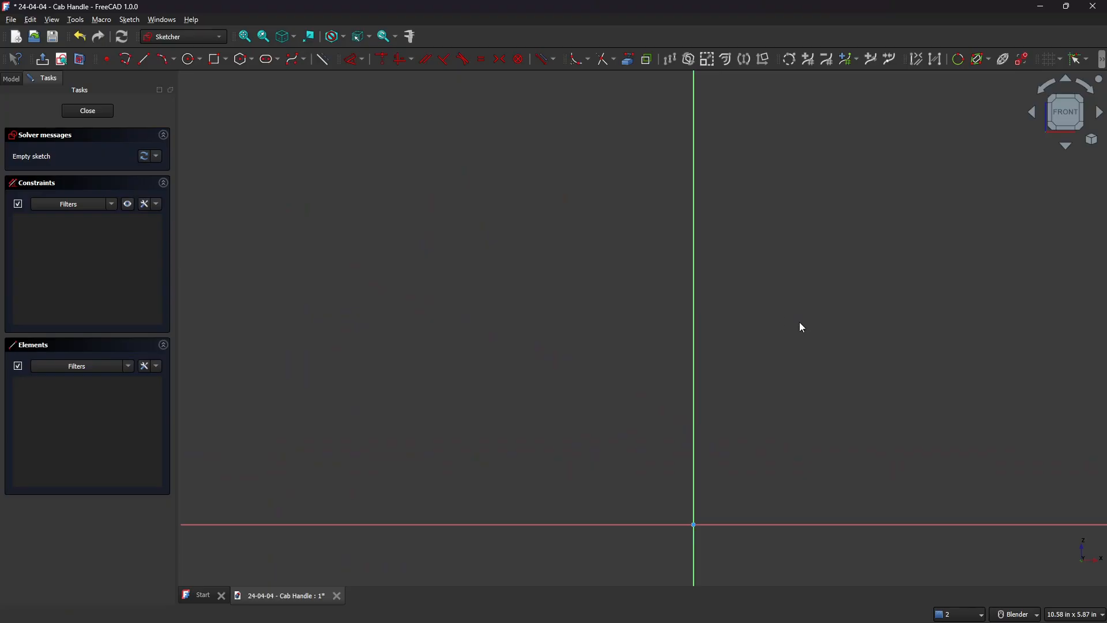
click(1076, 615)
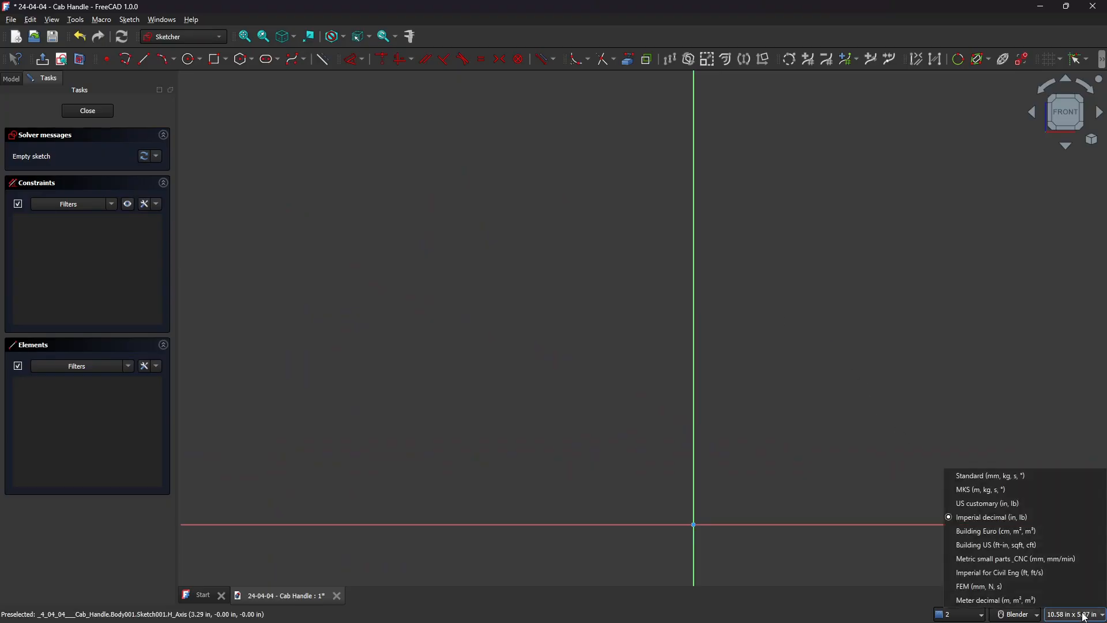
click(1056, 518)
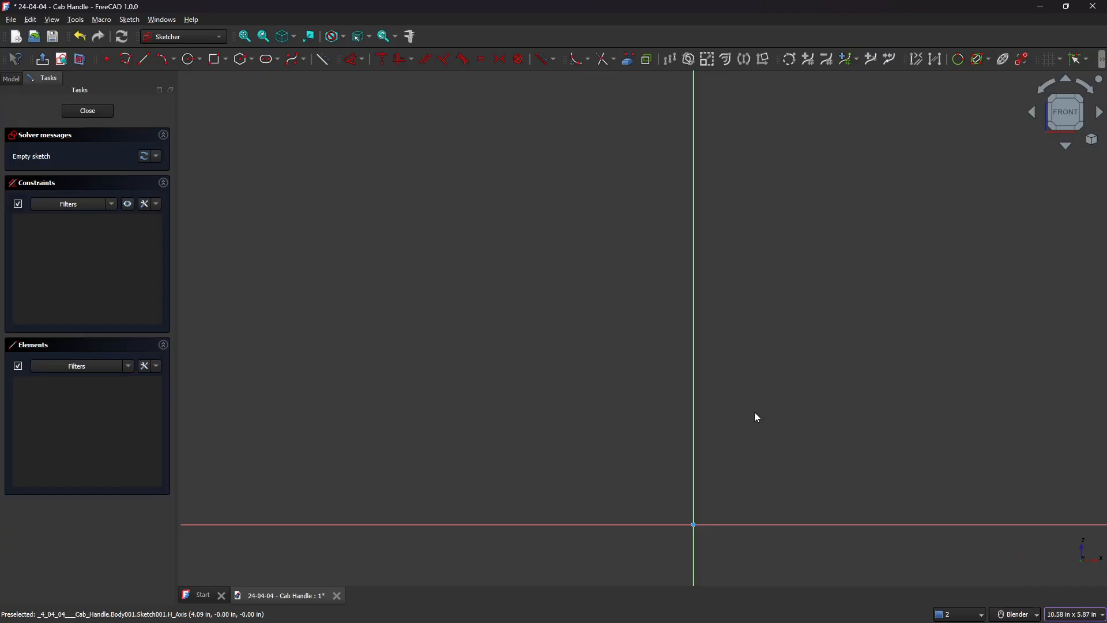
Step: Sketch an open seven-segment polyline along the horizontal axis, with short upright ends and a rectangular notch about 0.75 in high spanning the vertical axis
click(125, 60)
click(368, 466)
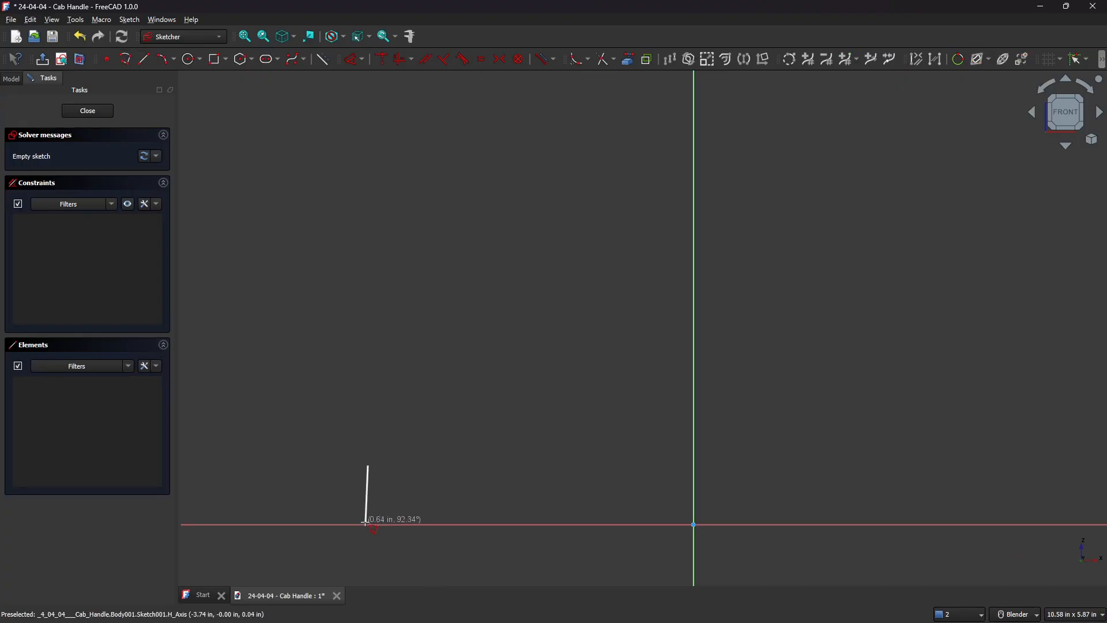
click(365, 524)
click(602, 525)
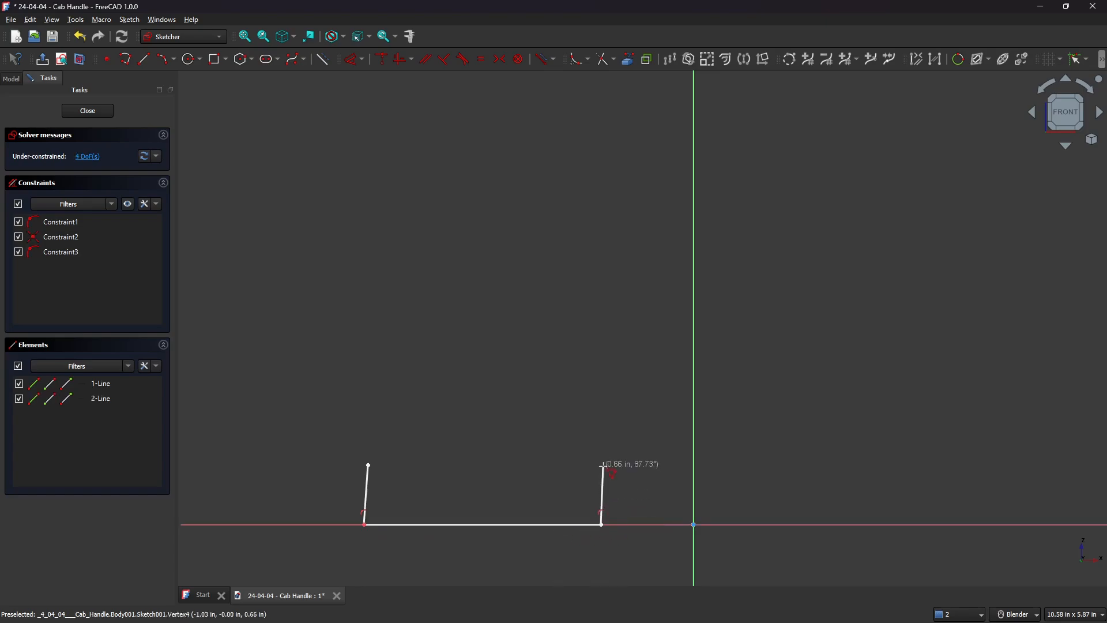
click(602, 458)
click(788, 458)
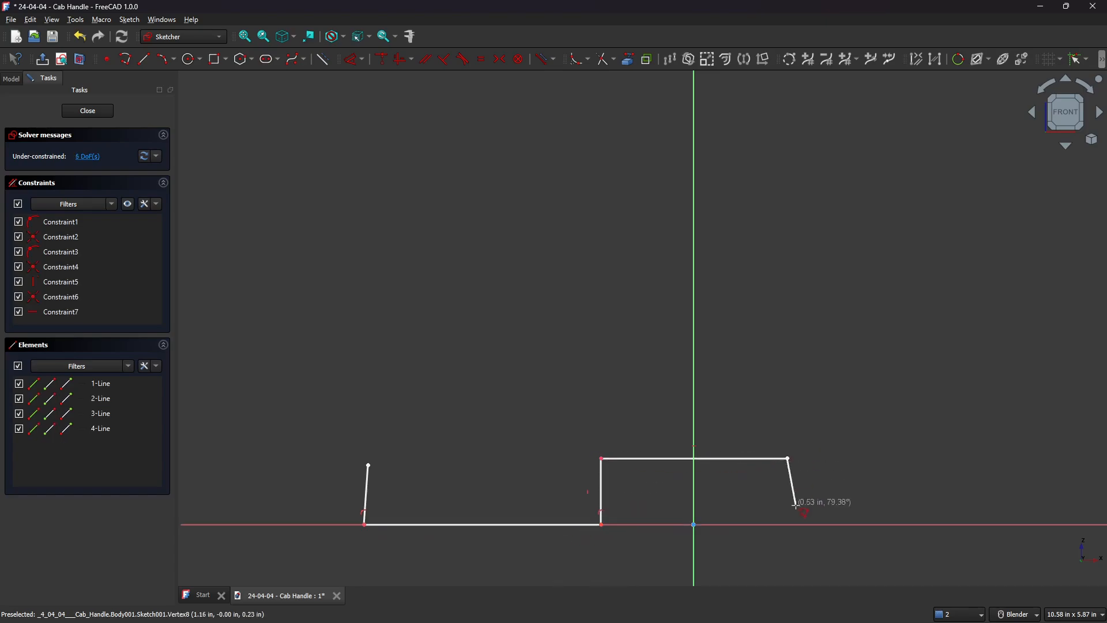
click(789, 524)
click(982, 524)
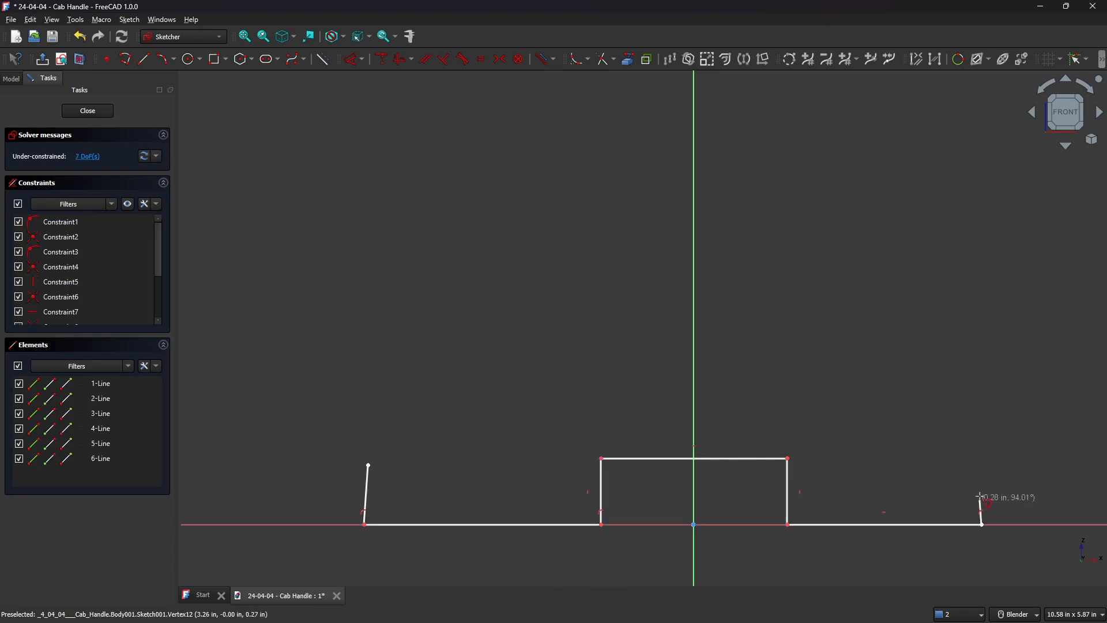
click(982, 470)
right_click(981, 424)
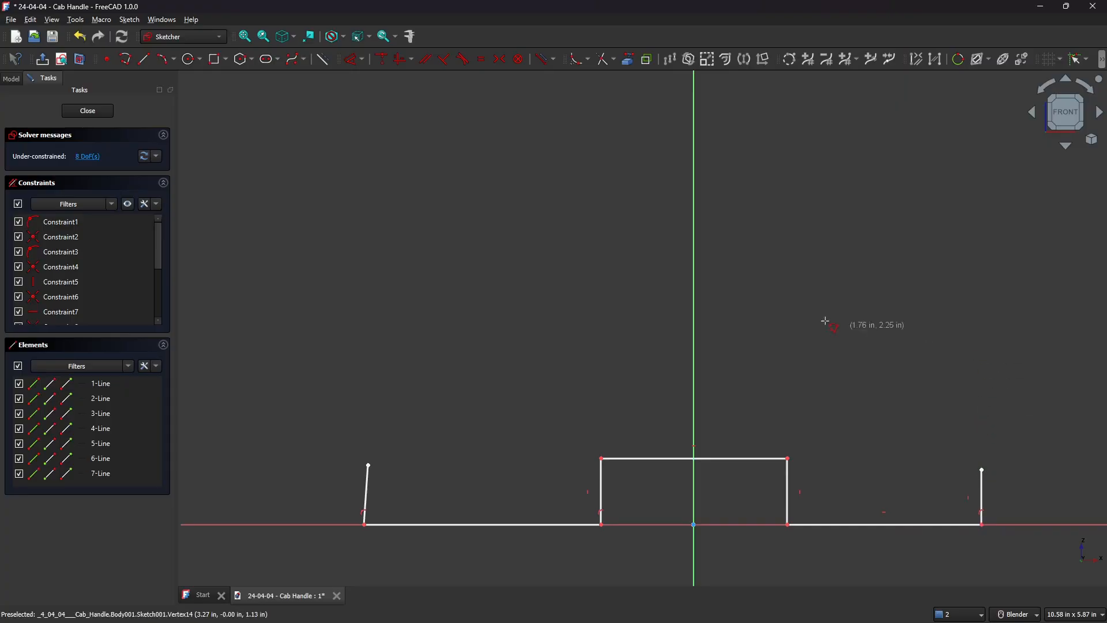
Step: Close the profile with a three-point arc bulging upward between the top ends of the two outer upright lines
click(177, 65)
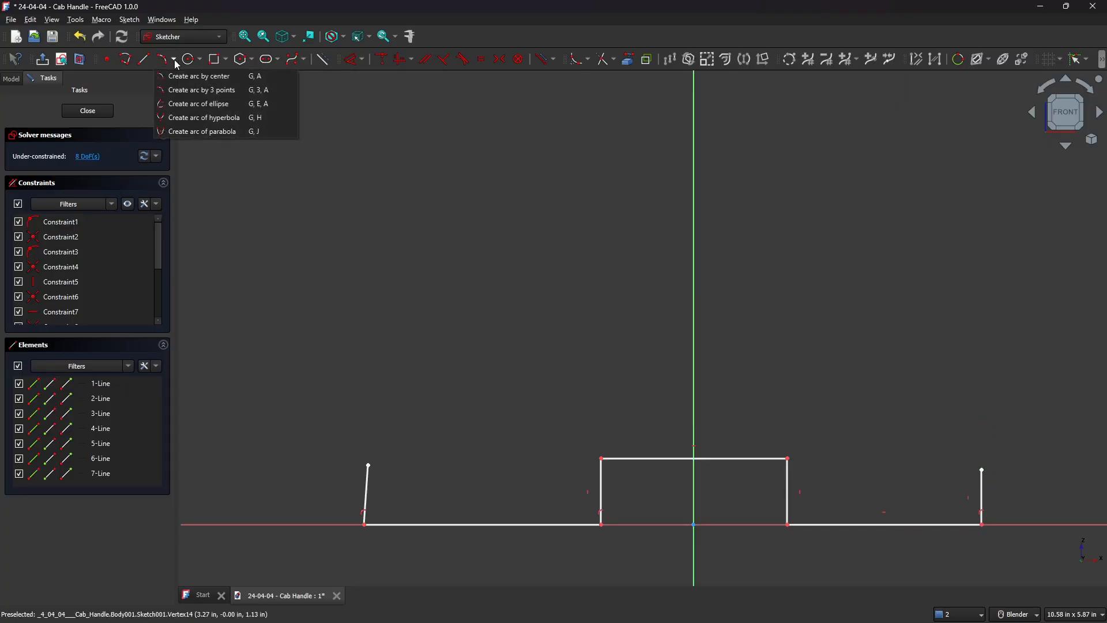
click(199, 91)
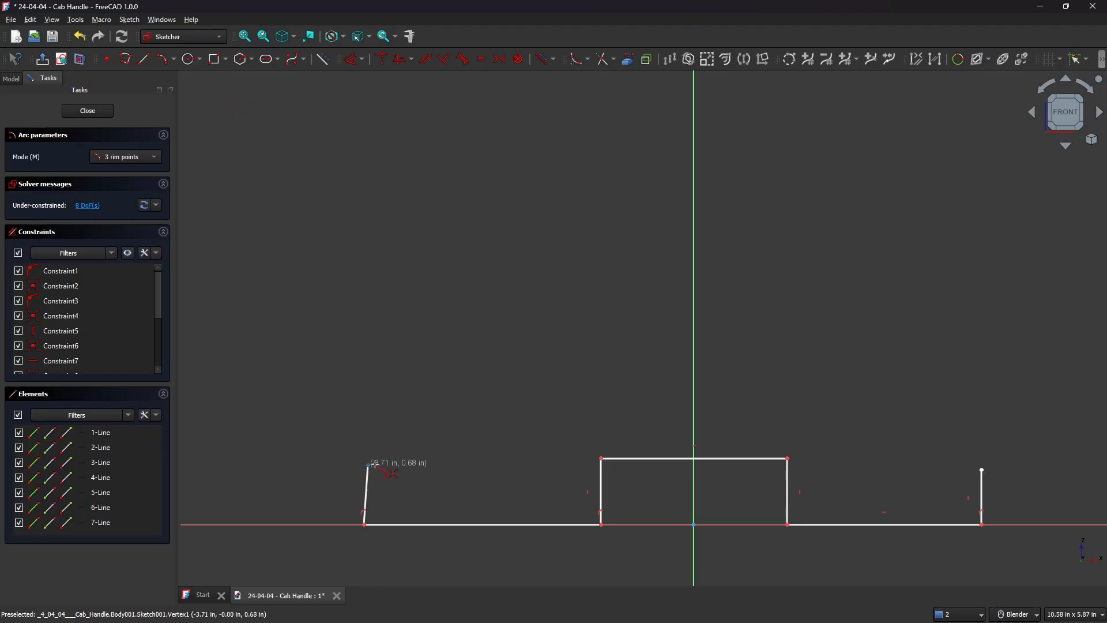
click(368, 465)
click(984, 468)
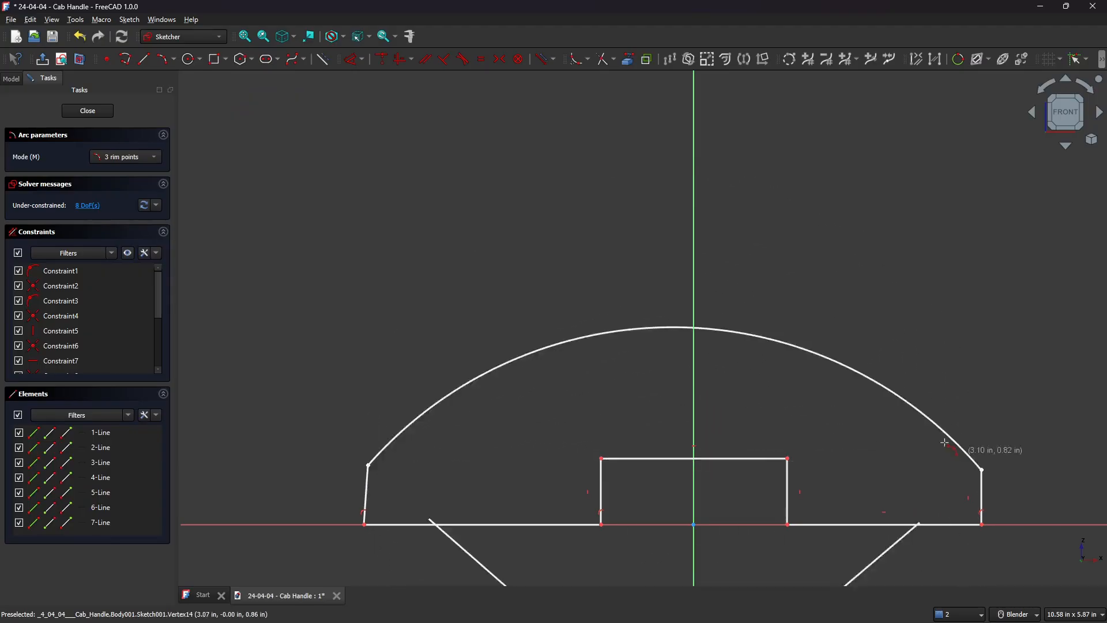
click(600, 390)
key(Escape)
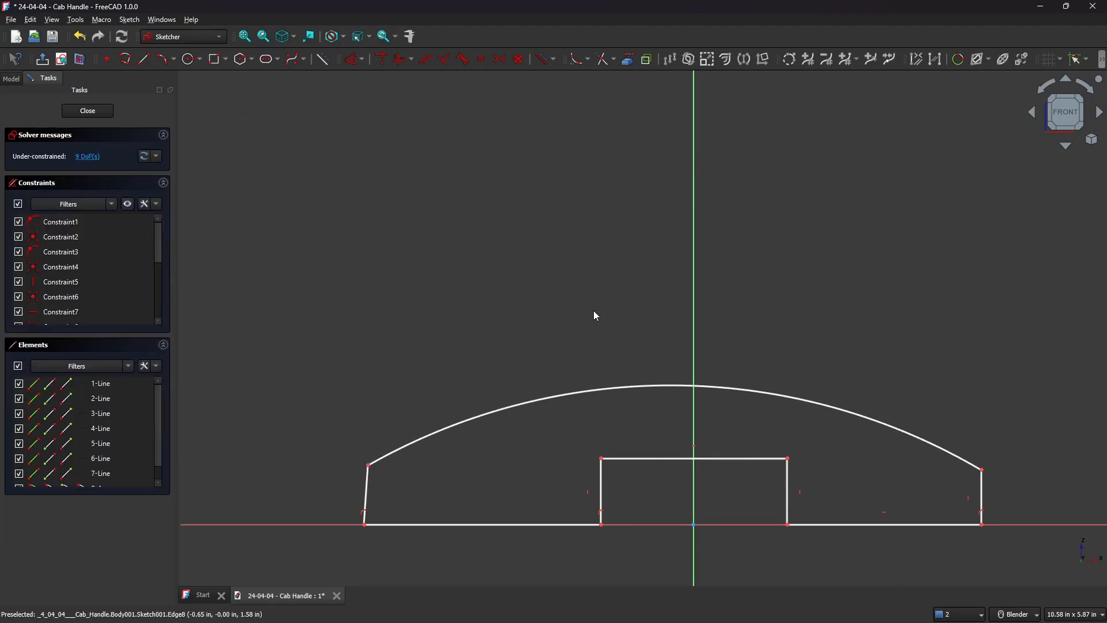
Step: Dimension the height of the profile's left end line as 1 in
shift+middle_drag(877, 369, 755, 238)
scroll(600, 342, up, 1)
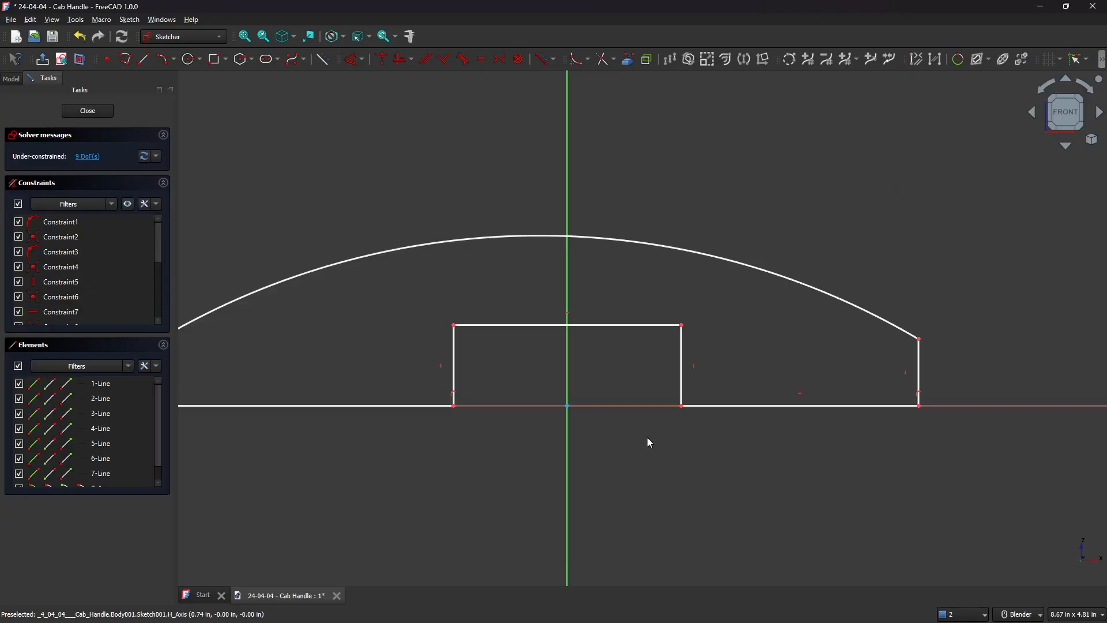
mouse_move(487, 436)
shift+middle_down()
mouse_move(693, 428)
mouse_move(663, 434)
shift+middle_up()
key(d)
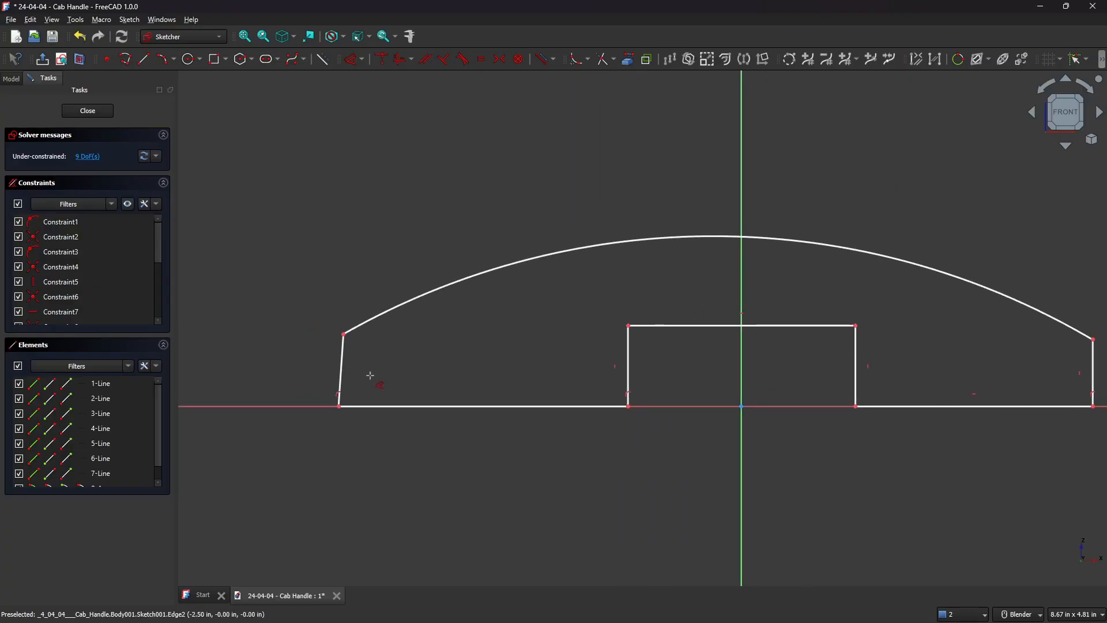
click(343, 364)
click(271, 356)
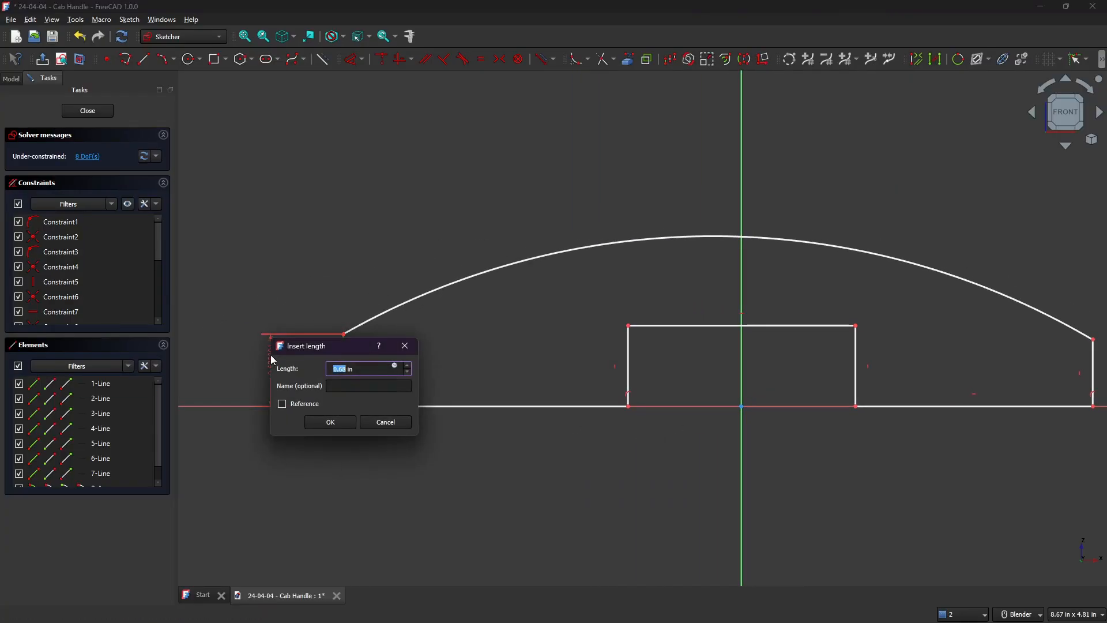
text(1)
key(Return)
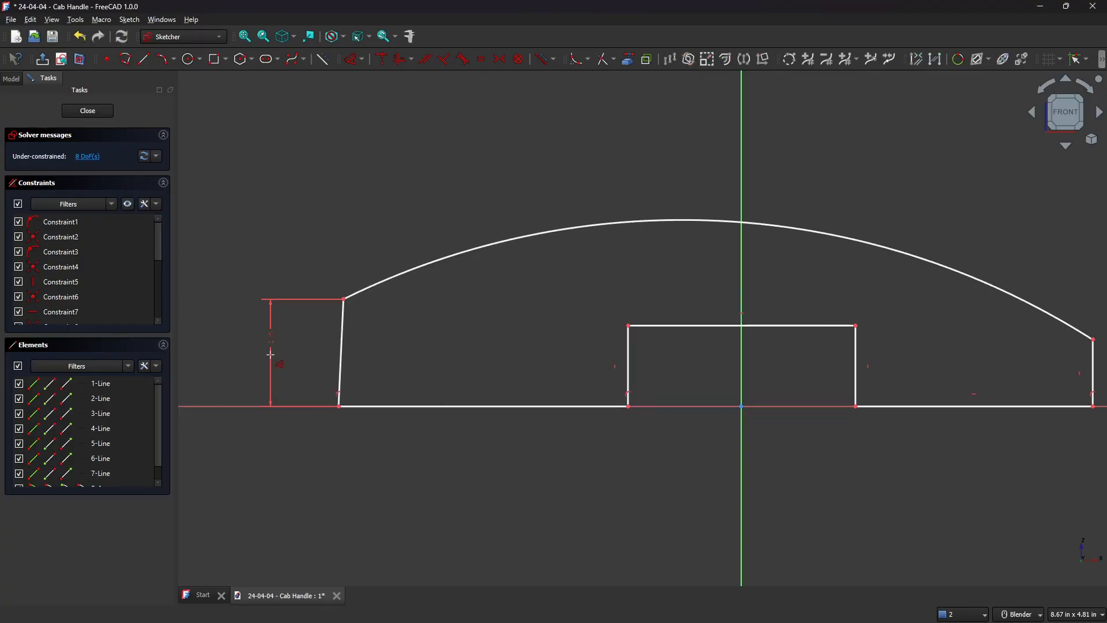
Step: Dimension the bottom line left of the notch as 2.5 in and the one right of it as 3.5 in
click(498, 405)
click(490, 469)
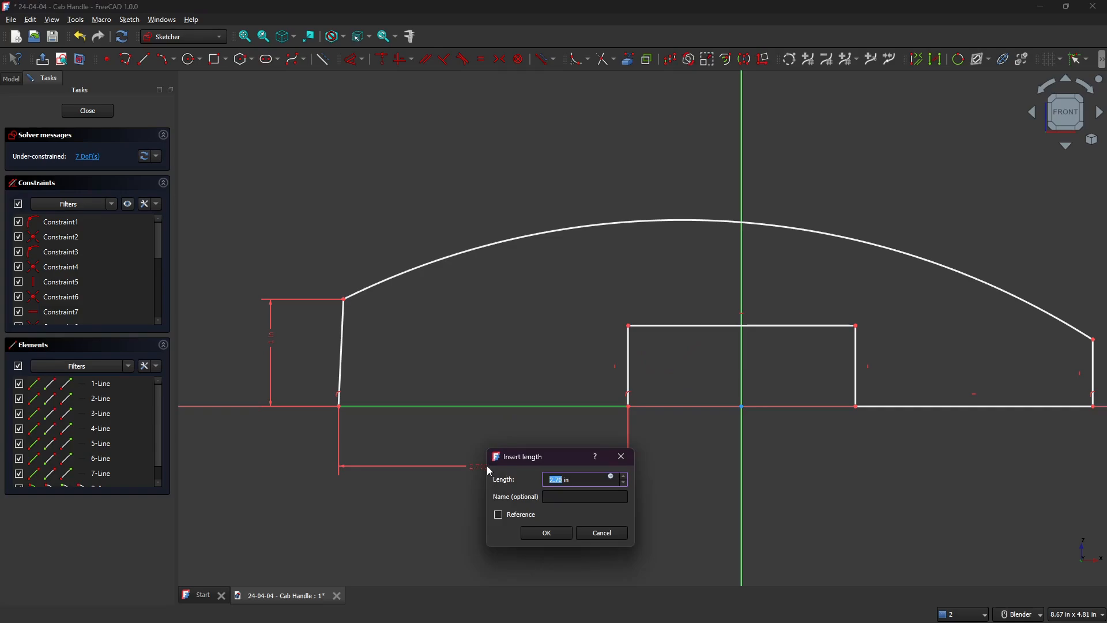
text(2.5)
key(Return)
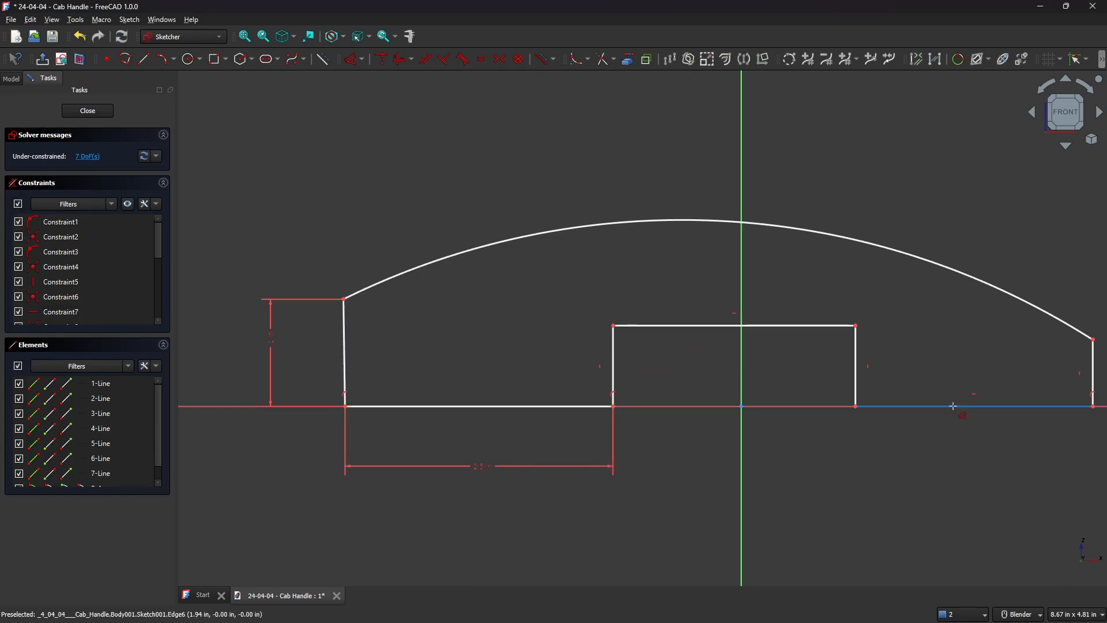
click(953, 406)
click(951, 472)
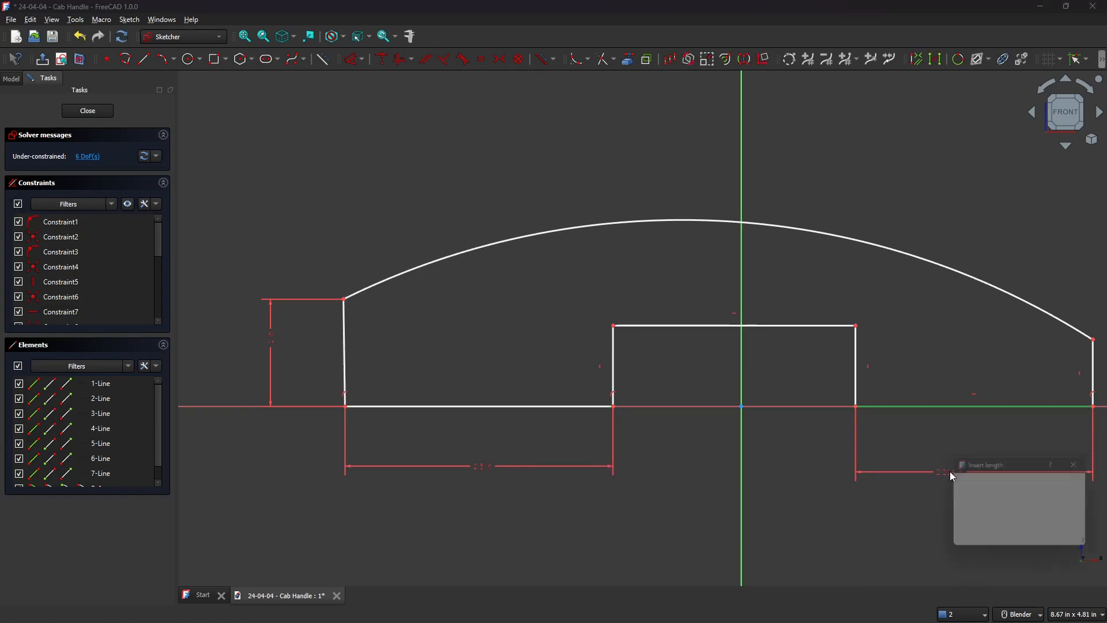
text(3.5)
key(Return)
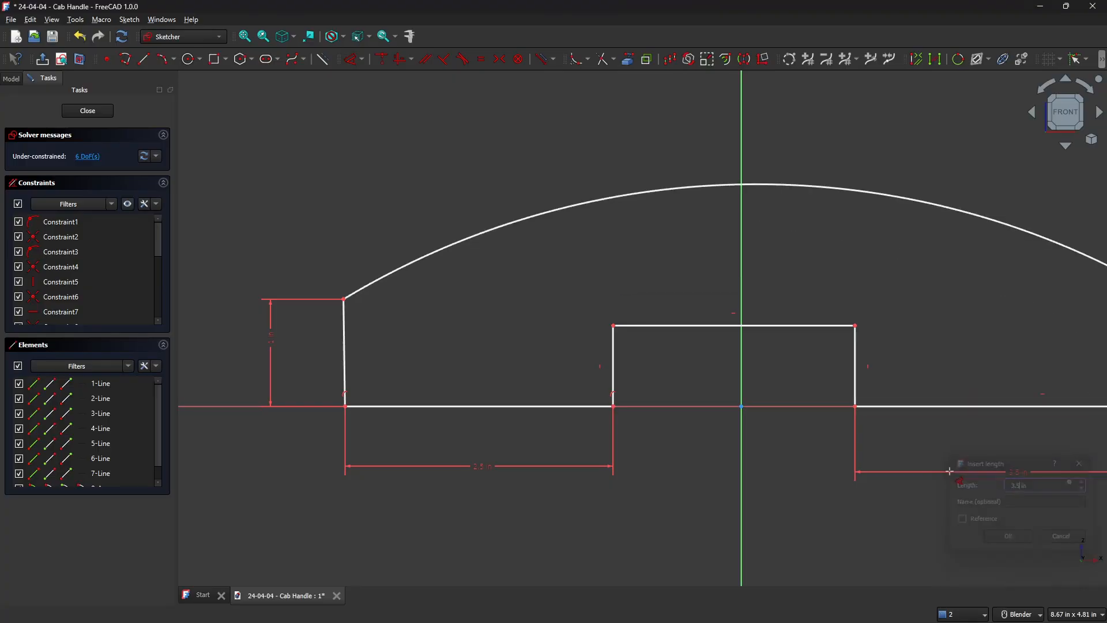
Step: Dimension the height of the profile's right end line as 0.75 in
shift+middle_drag(994, 348, 612, 332)
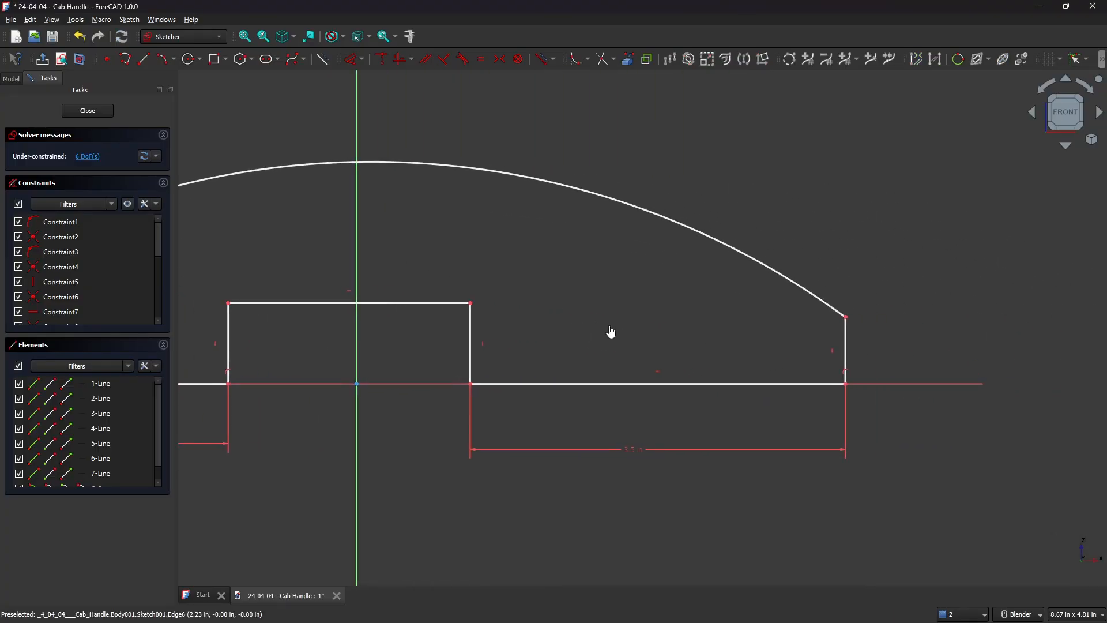
click(846, 346)
click(919, 342)
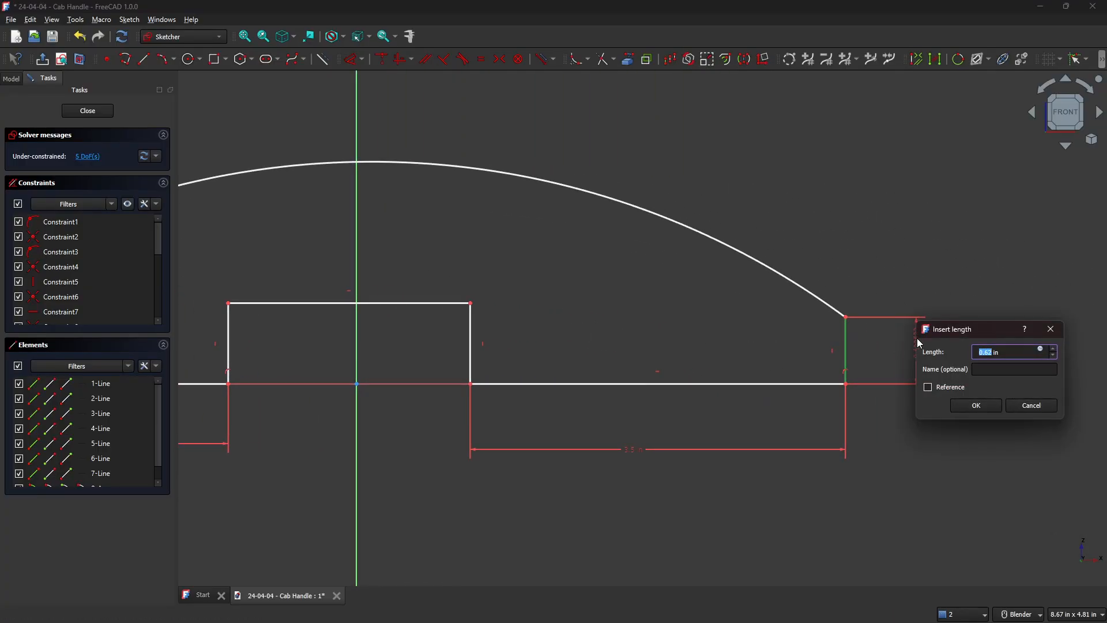
text(0.75)
key(Return)
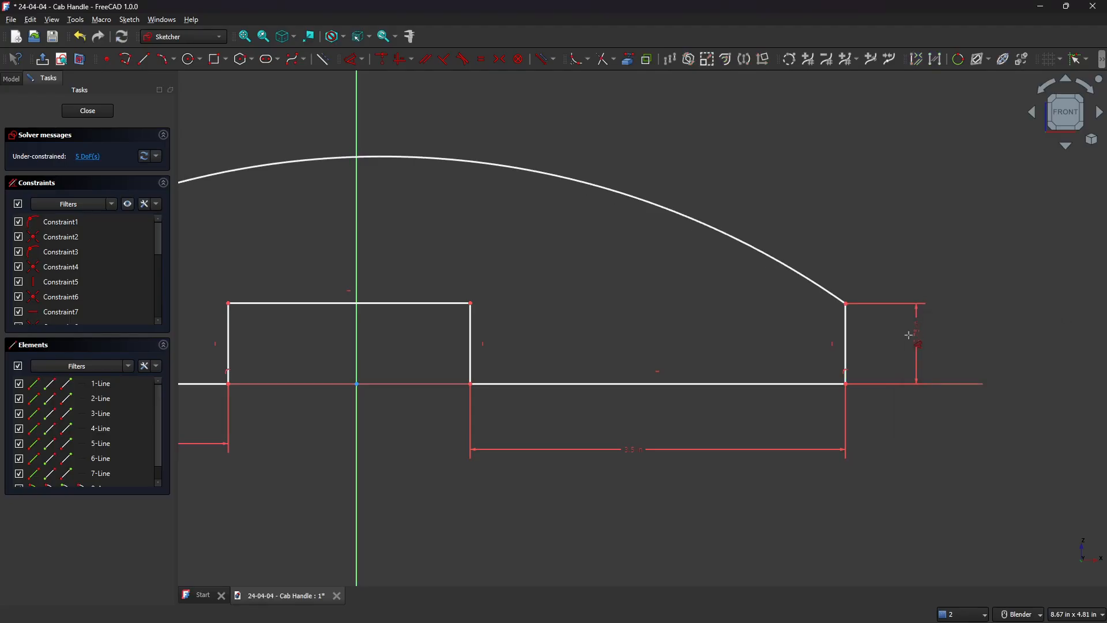
Step: Dimension the notch's height from the horizontal axis to its top line as 1 in
shift+middle_drag(448, 267, 634, 262)
scroll(584, 299, up, 2)
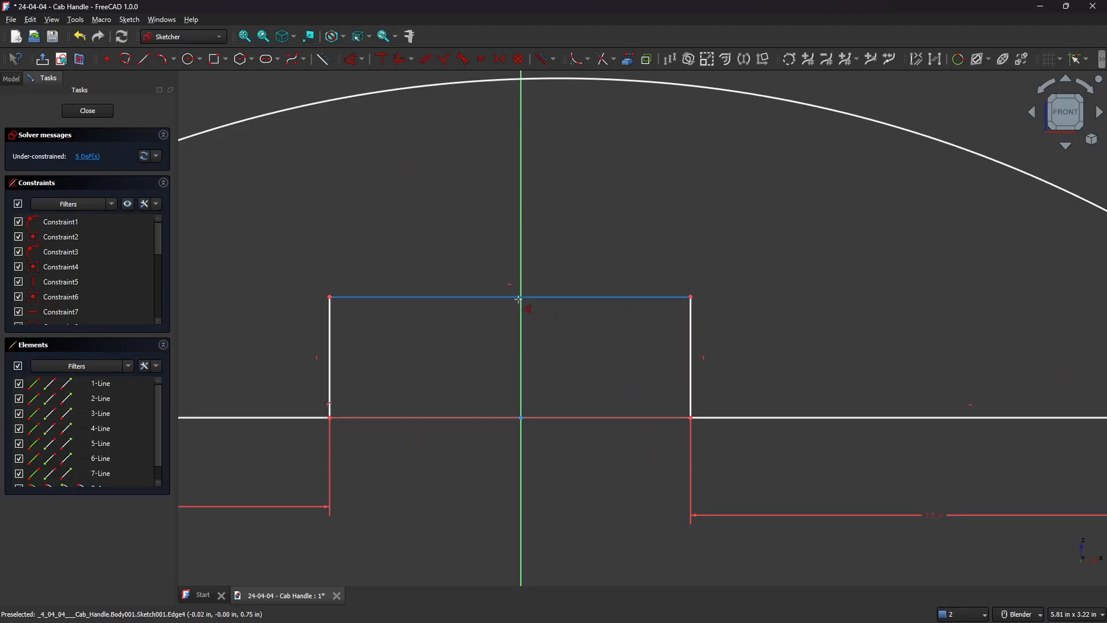
click(501, 297)
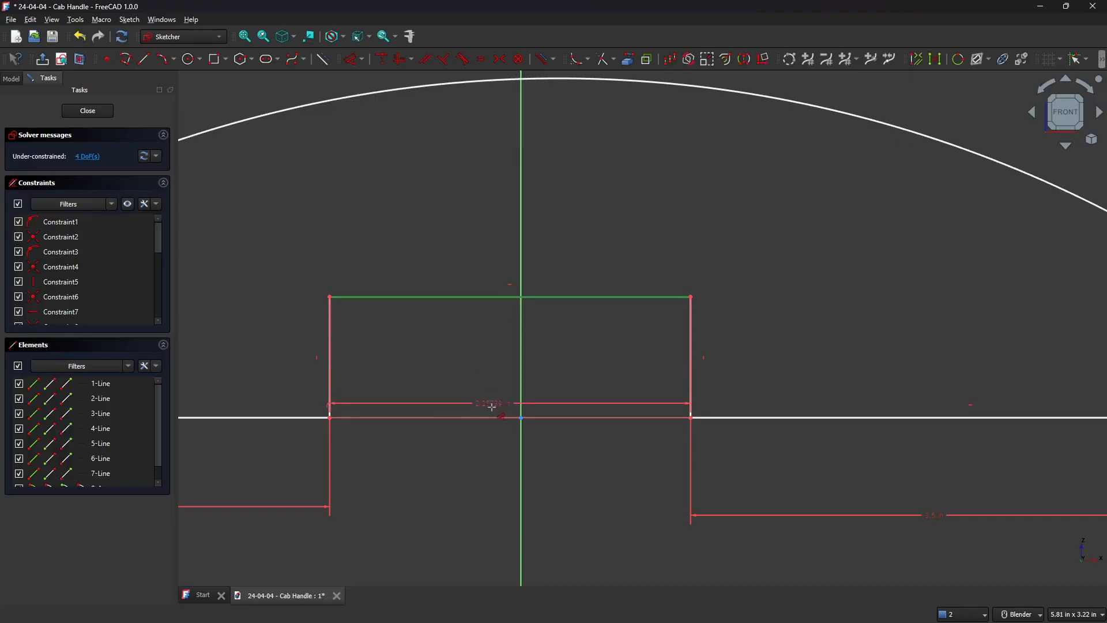
click(494, 418)
click(482, 358)
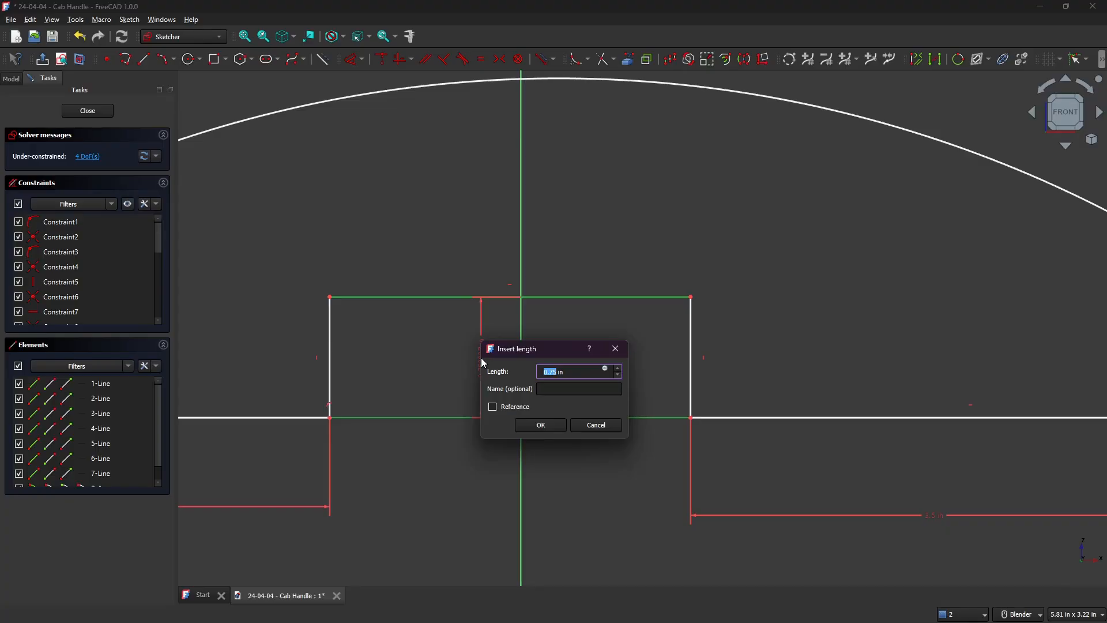
text(1)
key(Return)
Step: Constrain the profile's slanted left end line to be vertical
scroll(606, 357, down, 4)
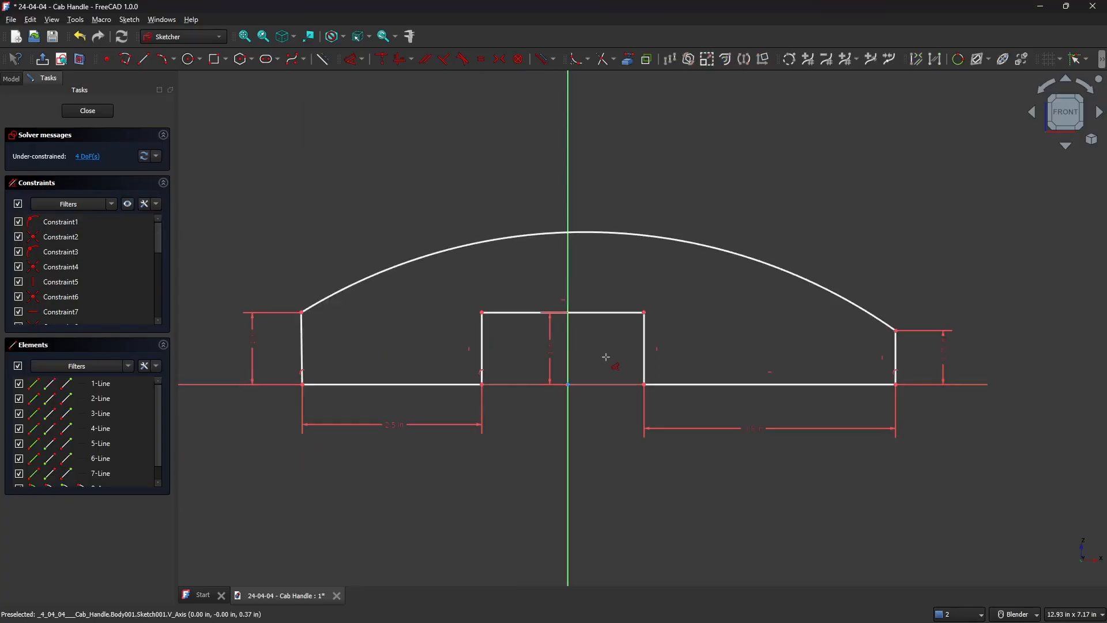
shift+middle_drag(432, 346, 559, 339)
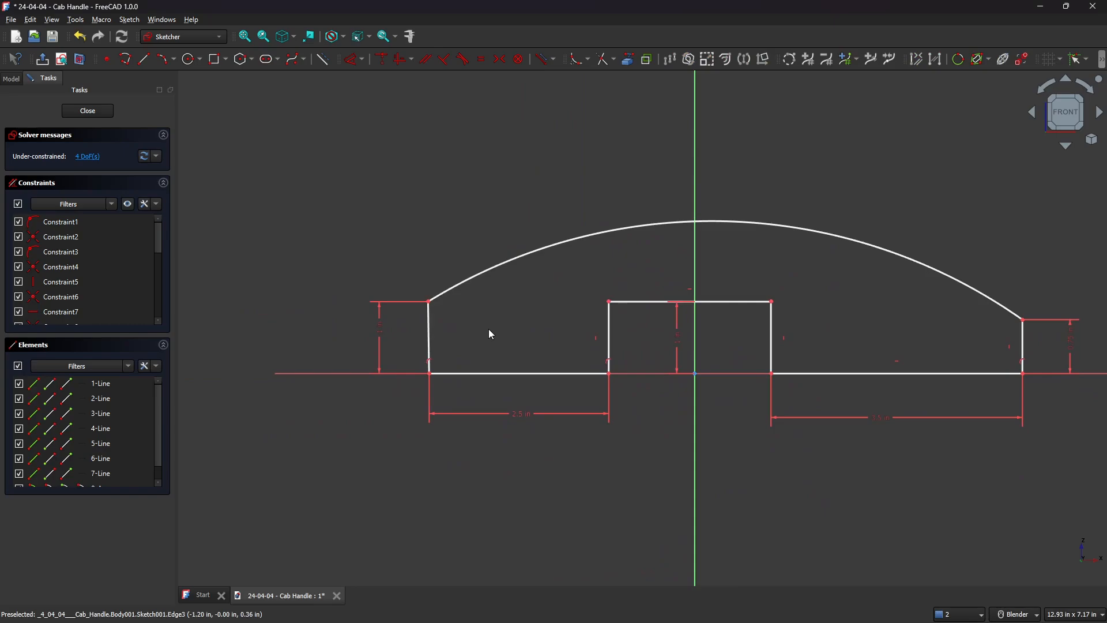
key(v)
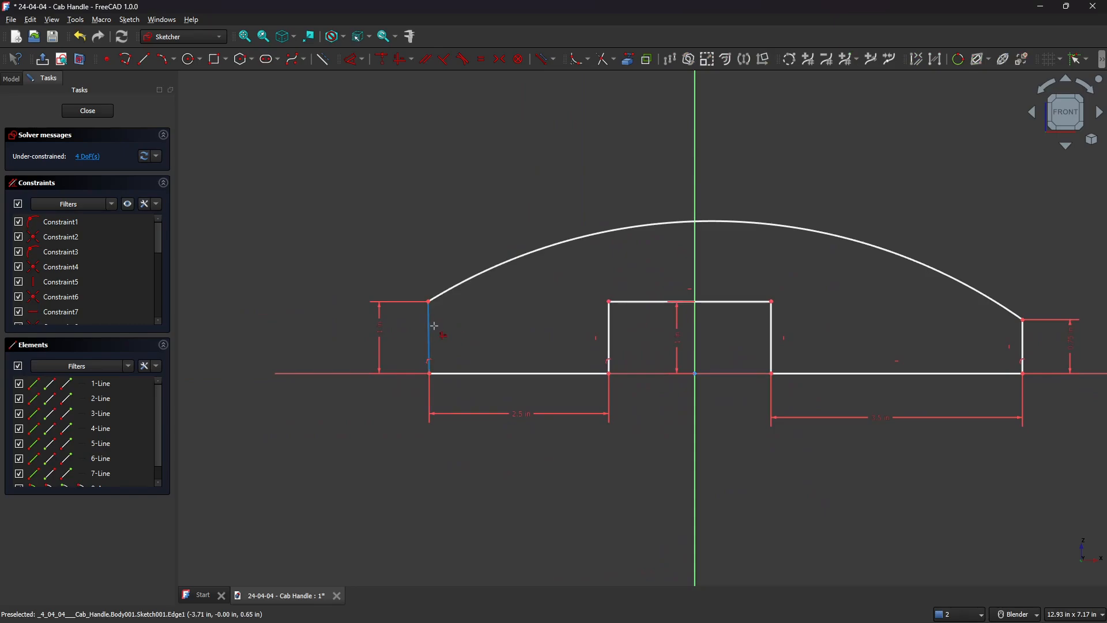
click(432, 327)
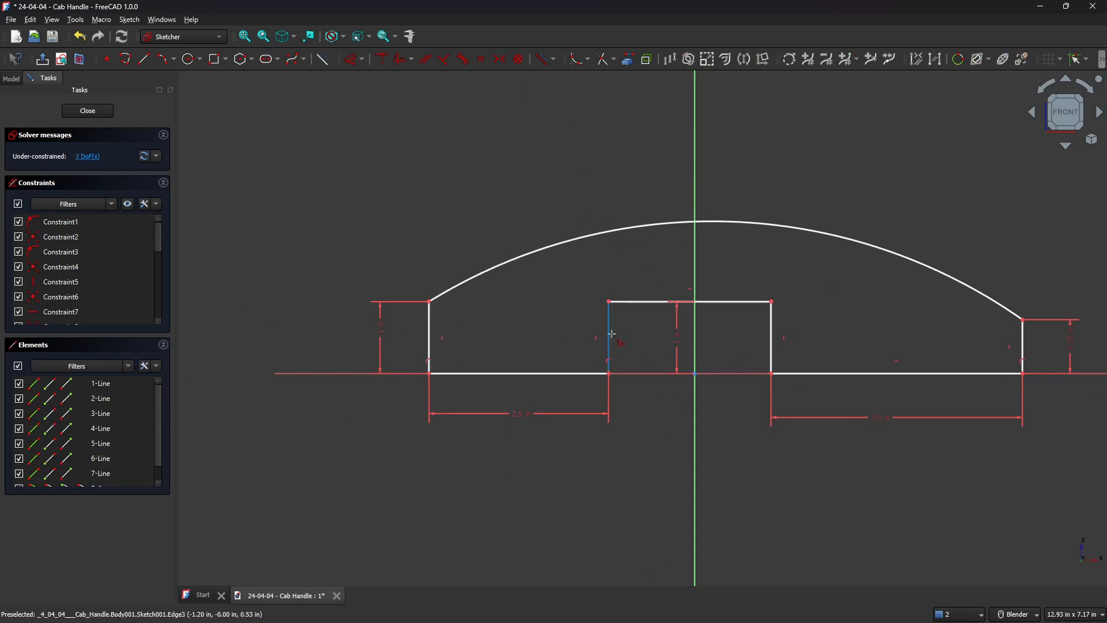
Step: Try to apply the horizontal/vertical constraint to the notch's sides and top and the right bottom line
click(610, 334)
click(649, 301)
click(772, 339)
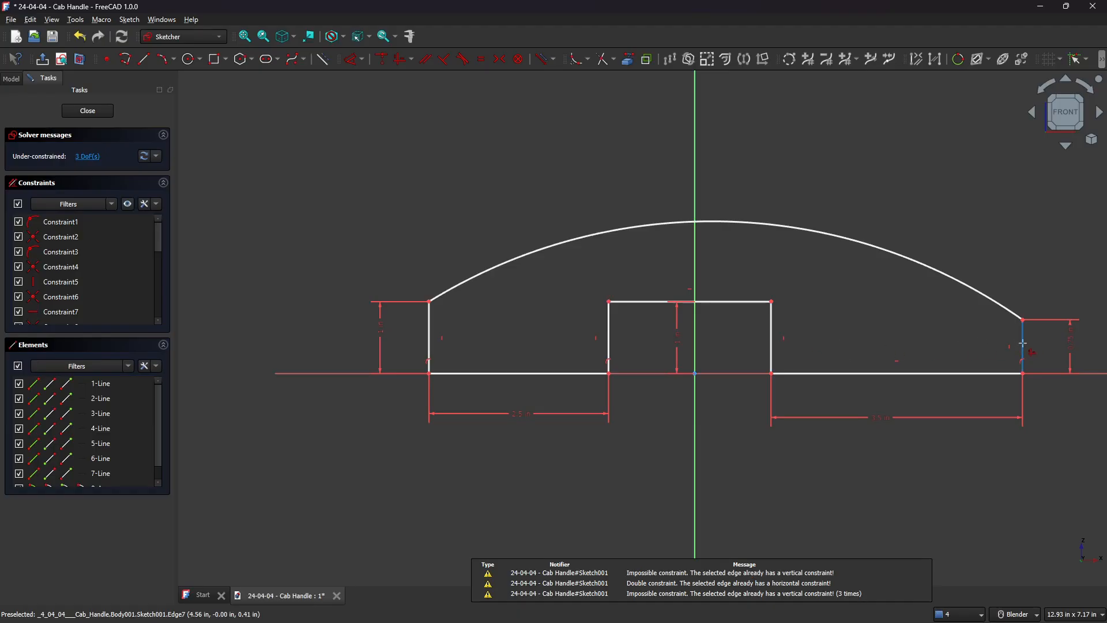
click(870, 374)
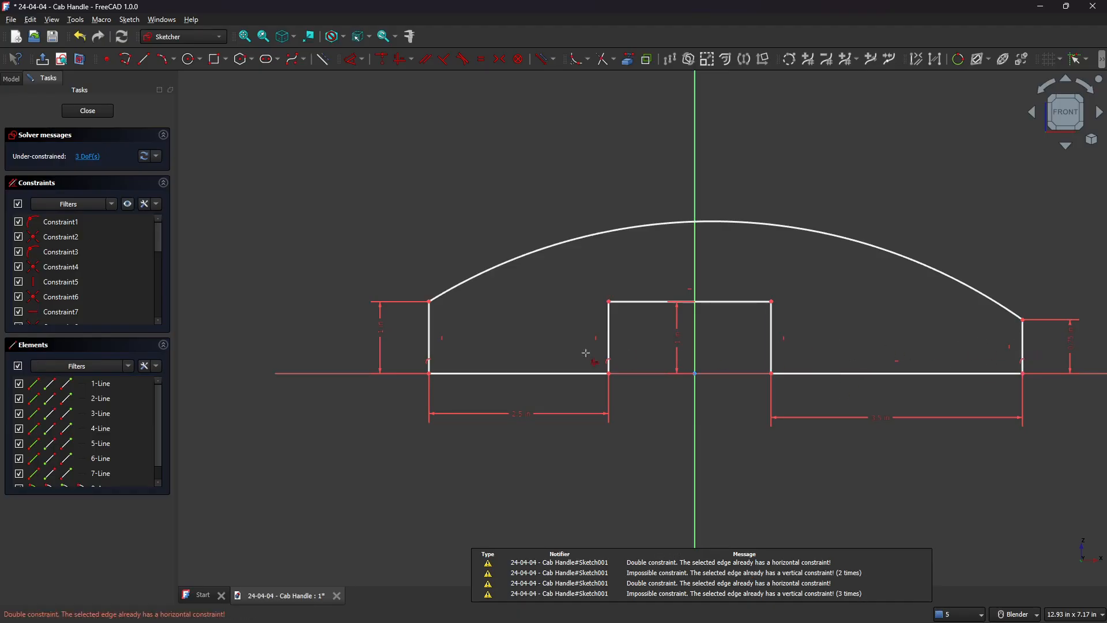
Step: Constrain the notch's lower right corner coincident with the sketch origin
key(Escape)
scroll(887, 352, up, 4)
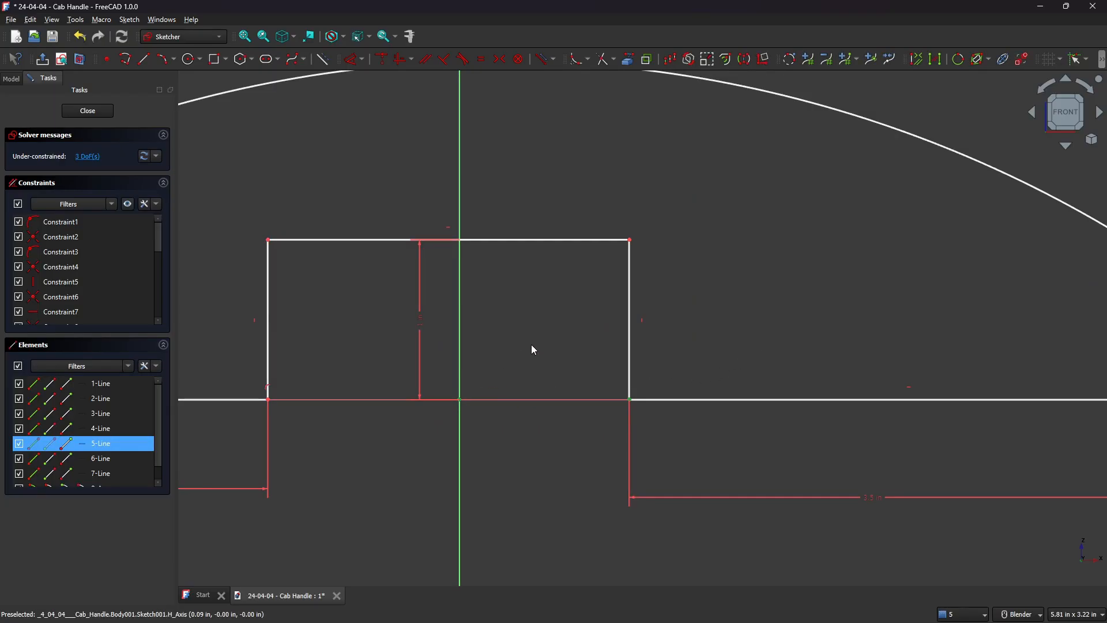
key(c)
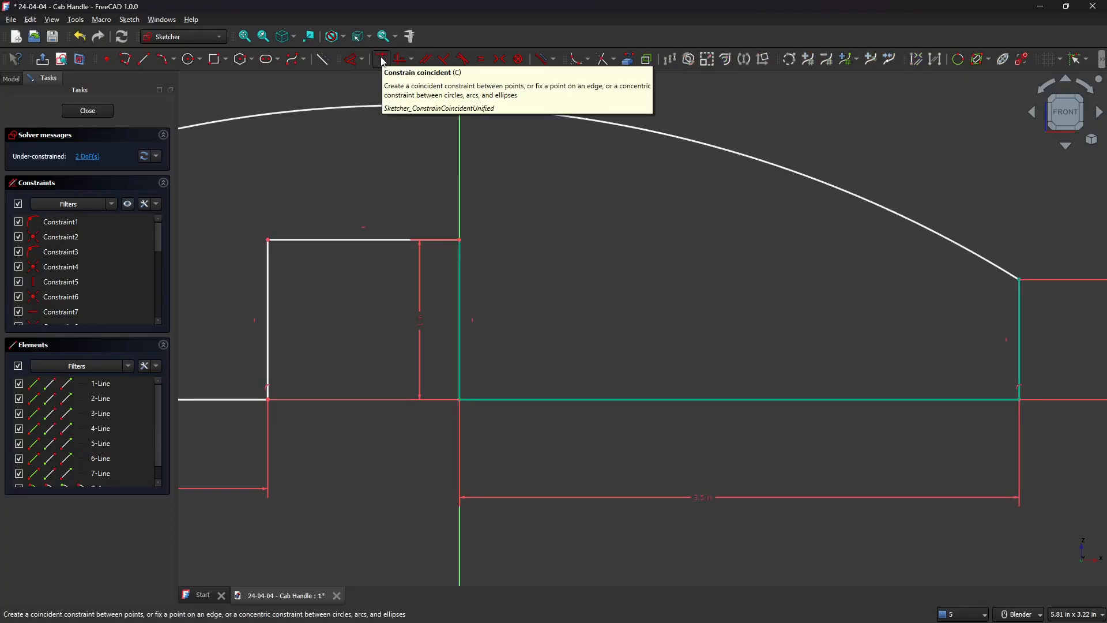
scroll(684, 279, down, 5)
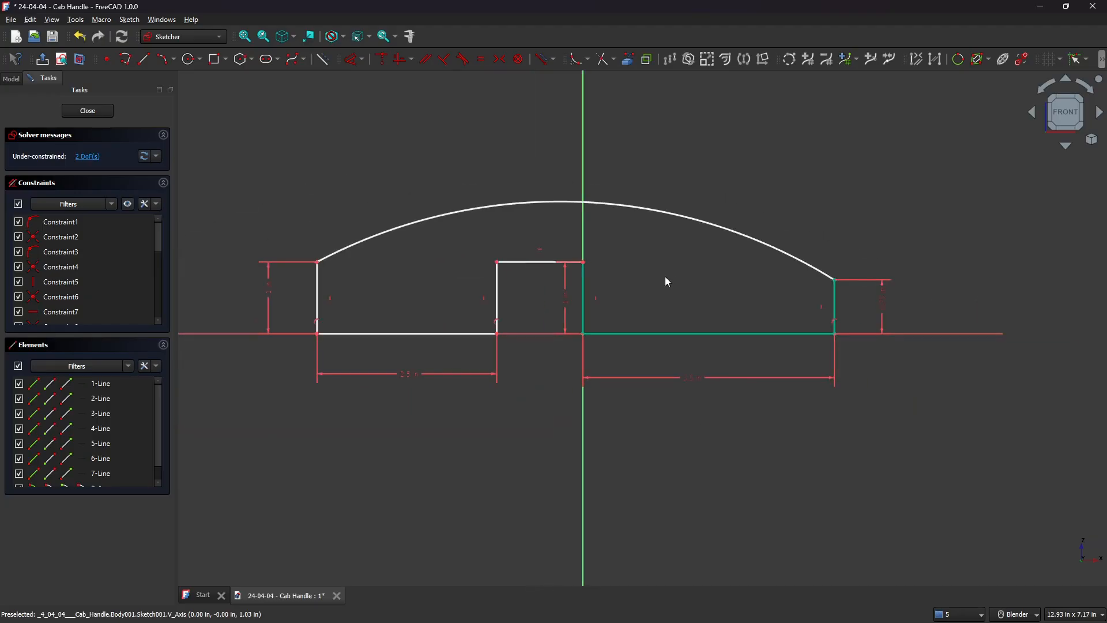
shift+middle_drag(667, 281, 734, 297)
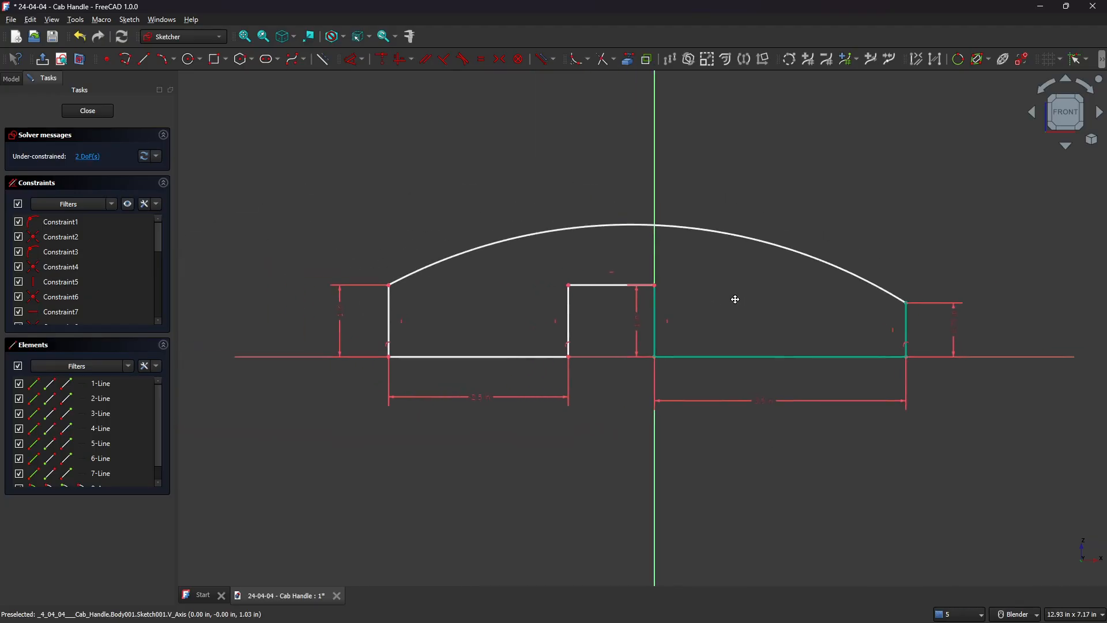
Step: Dimension the radius of the profile's top arc as 18 in
click(718, 236)
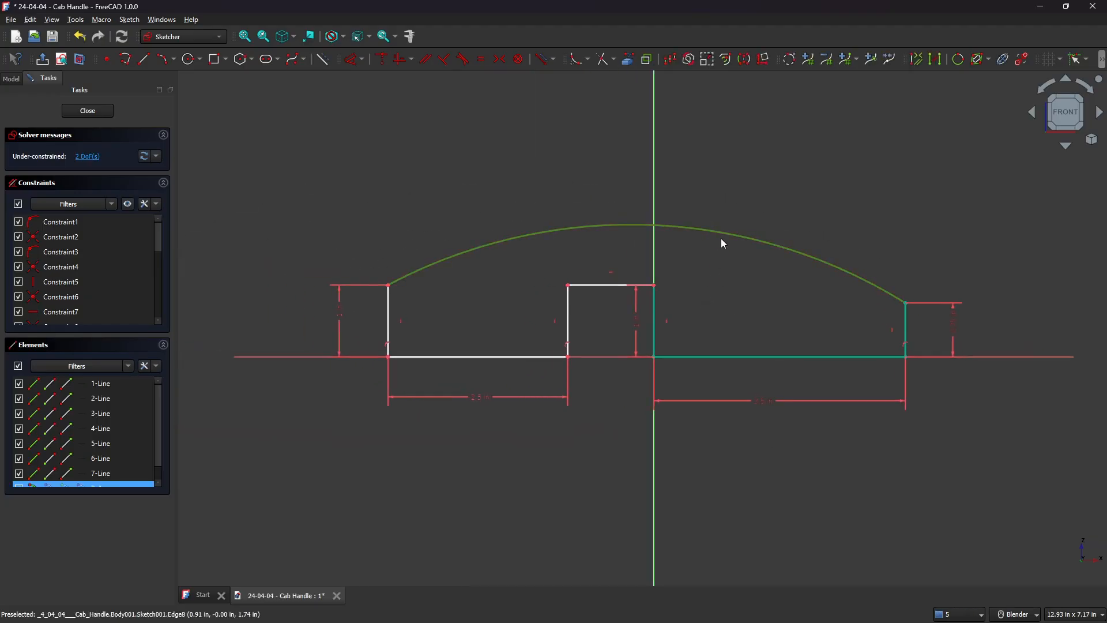
click(717, 273)
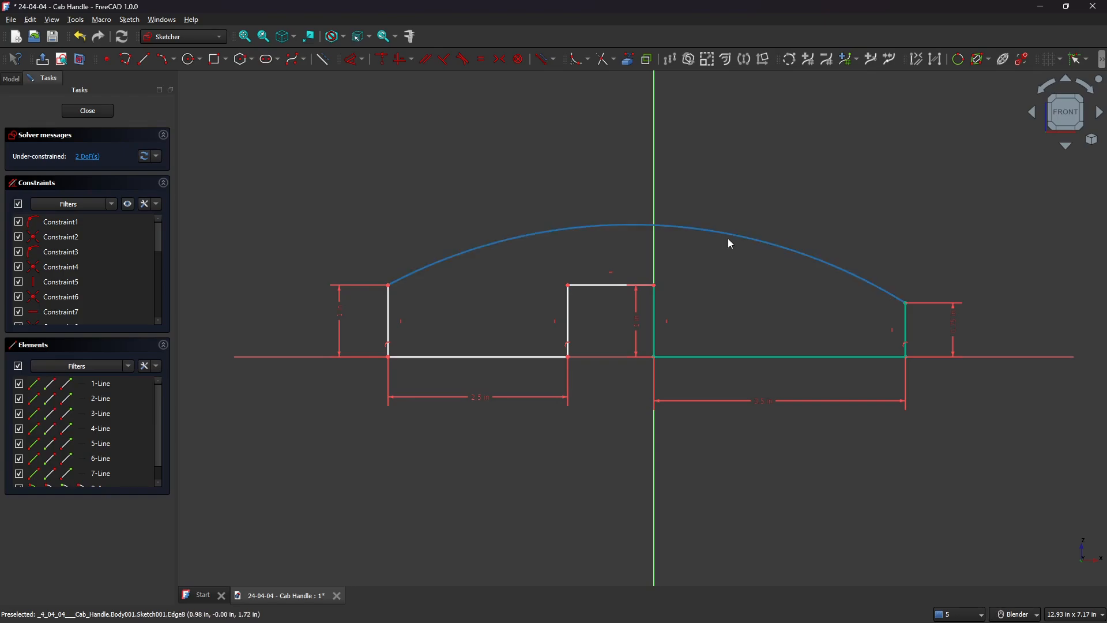
key(d)
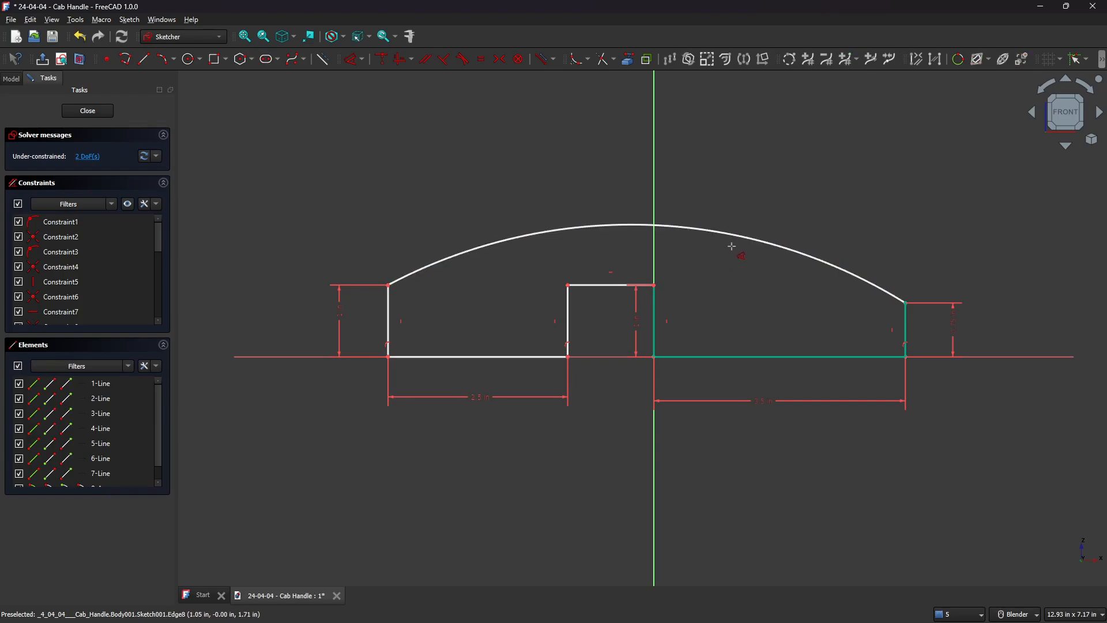
click(735, 235)
click(748, 185)
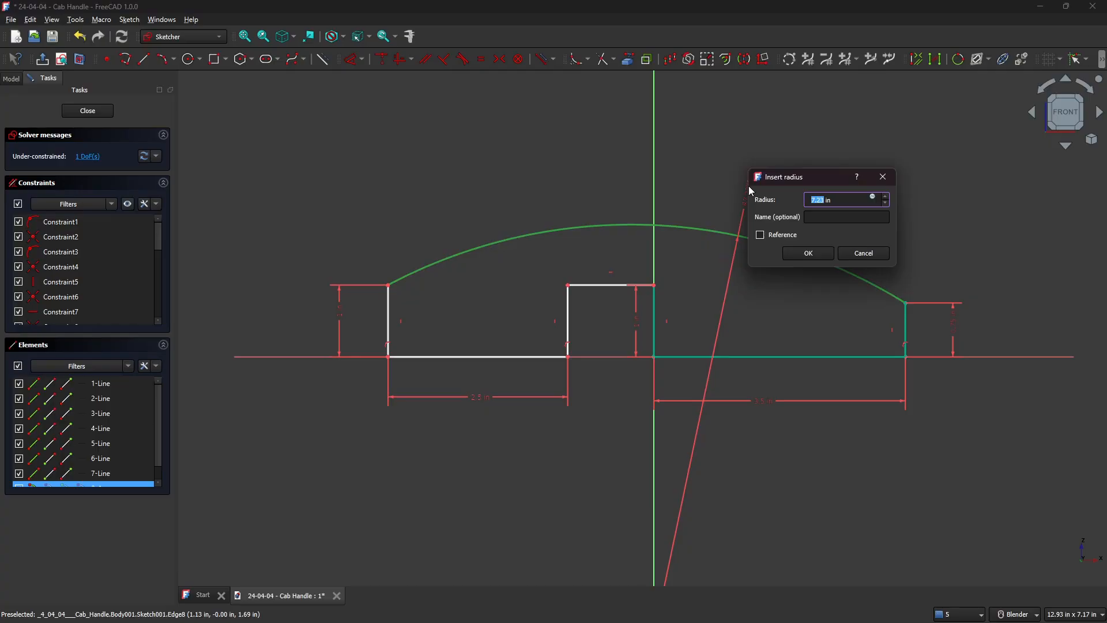
text(18)
key(Return)
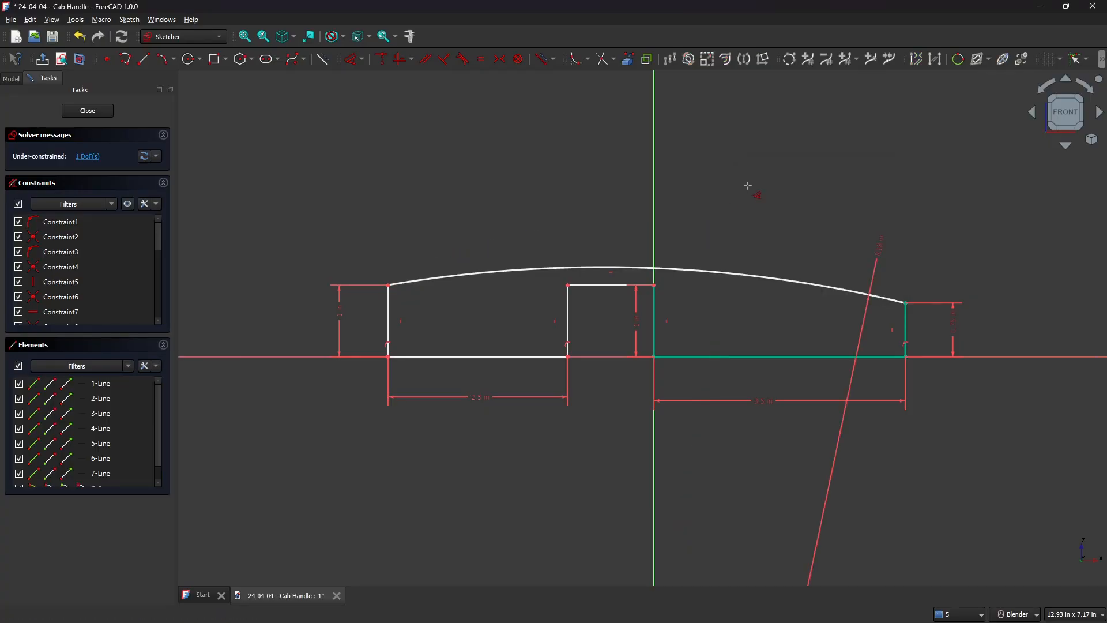
Step: Dimension the profile's overall length between its two outer bottom corners as 10 in
scroll(564, 364, up, 3)
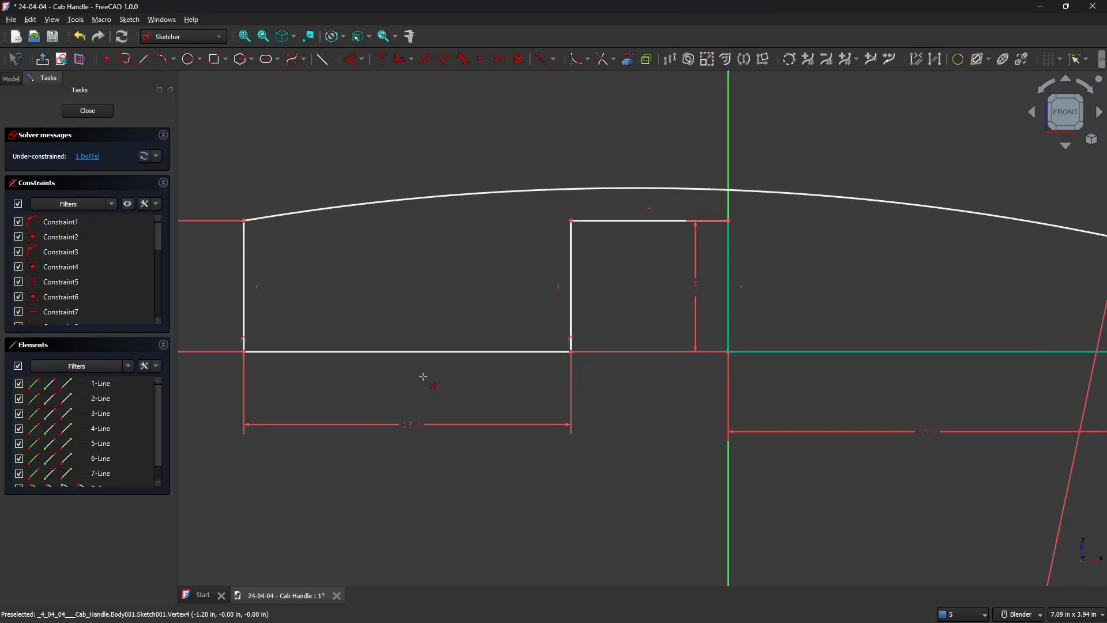
click(243, 351)
scroll(404, 404, down, 4)
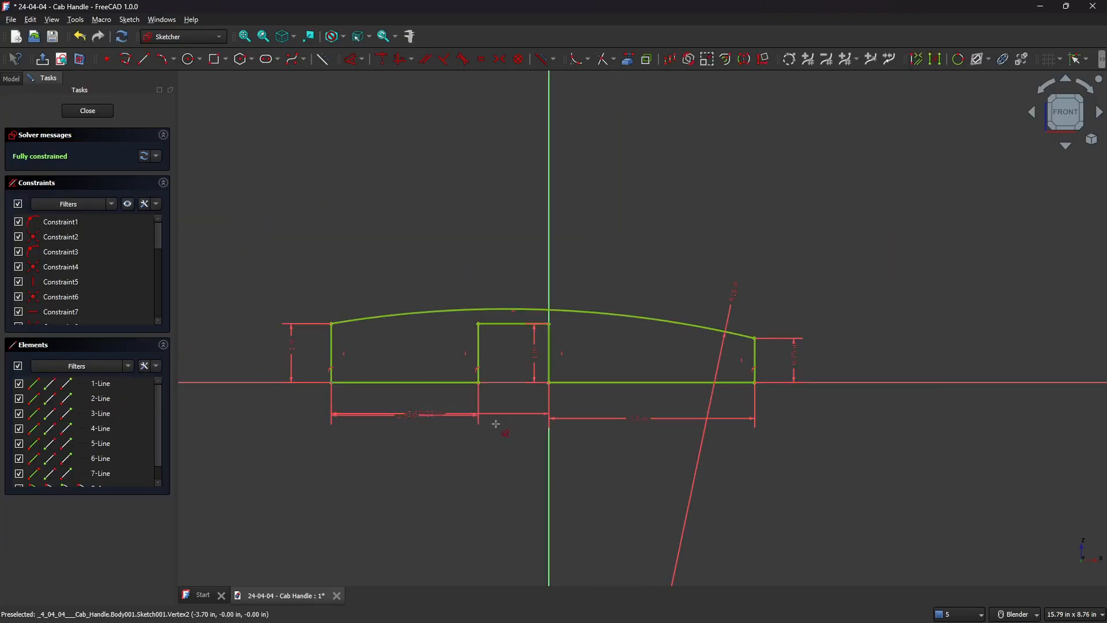
click(754, 384)
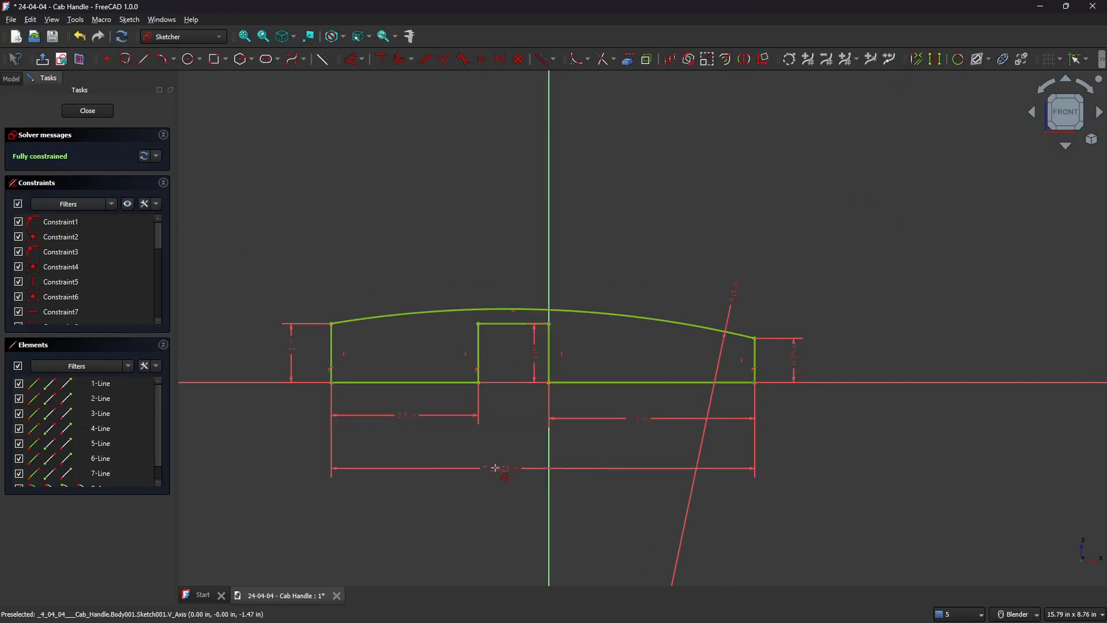
click(489, 472)
text(10)
key(Return)
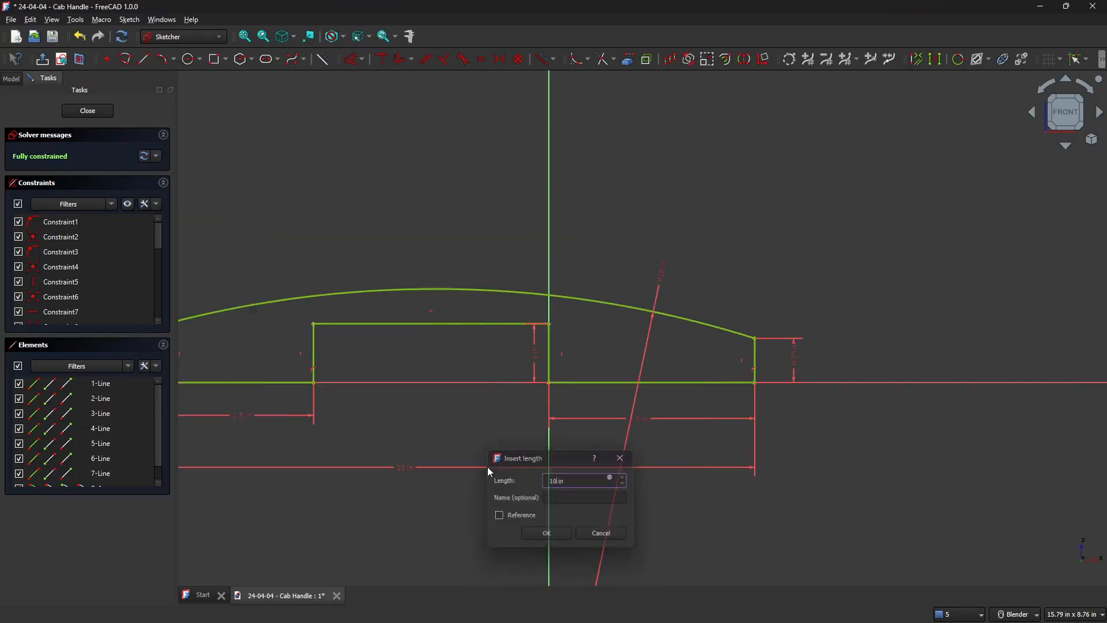
Step: Fillet both upper corners of the notch in the sketch, preserving the original corner points
scroll(459, 350, up, 4)
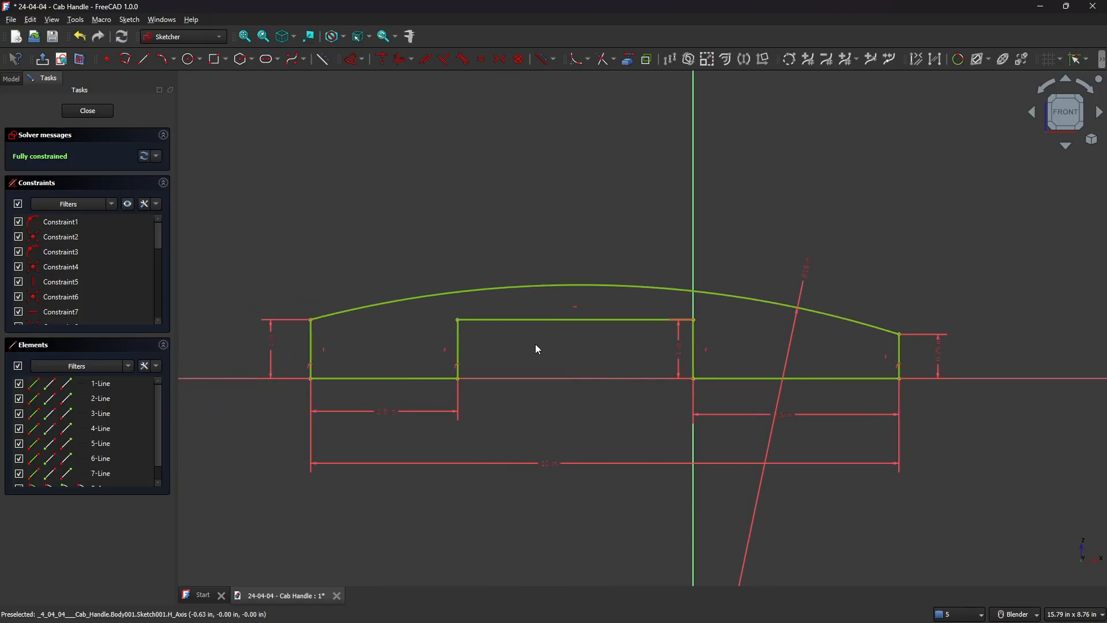
key(d)
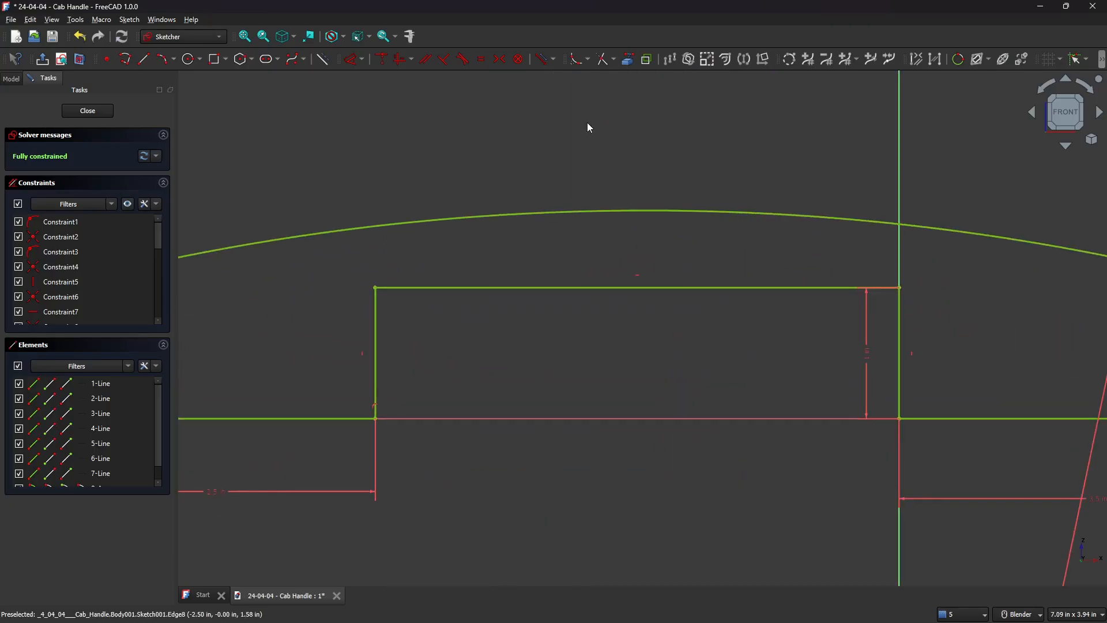
click(576, 62)
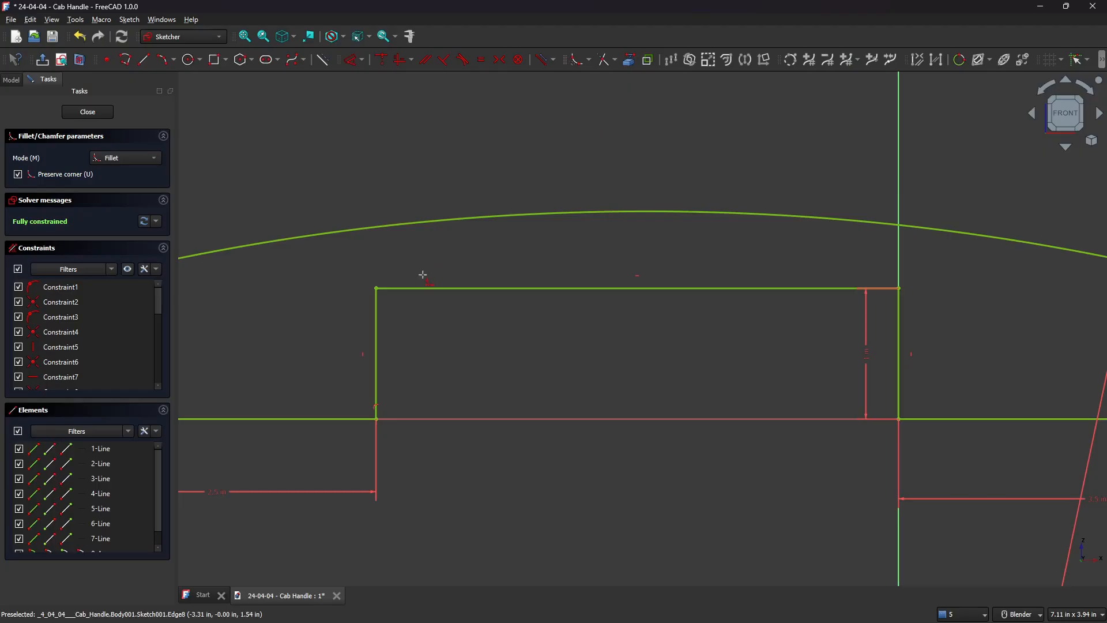
click(376, 313)
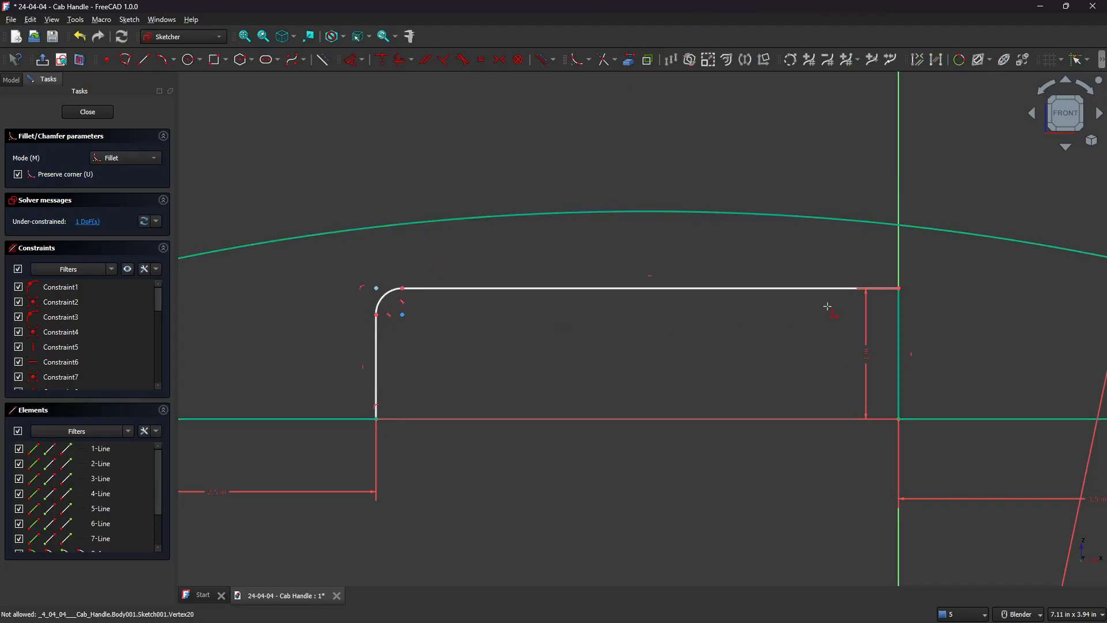
click(848, 288)
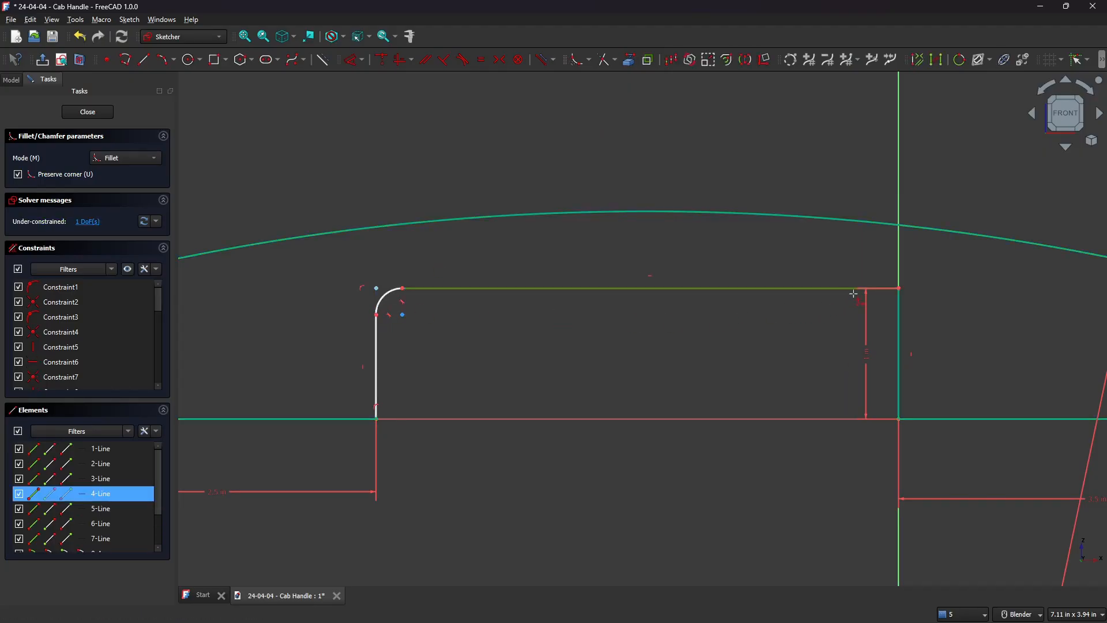
click(898, 318)
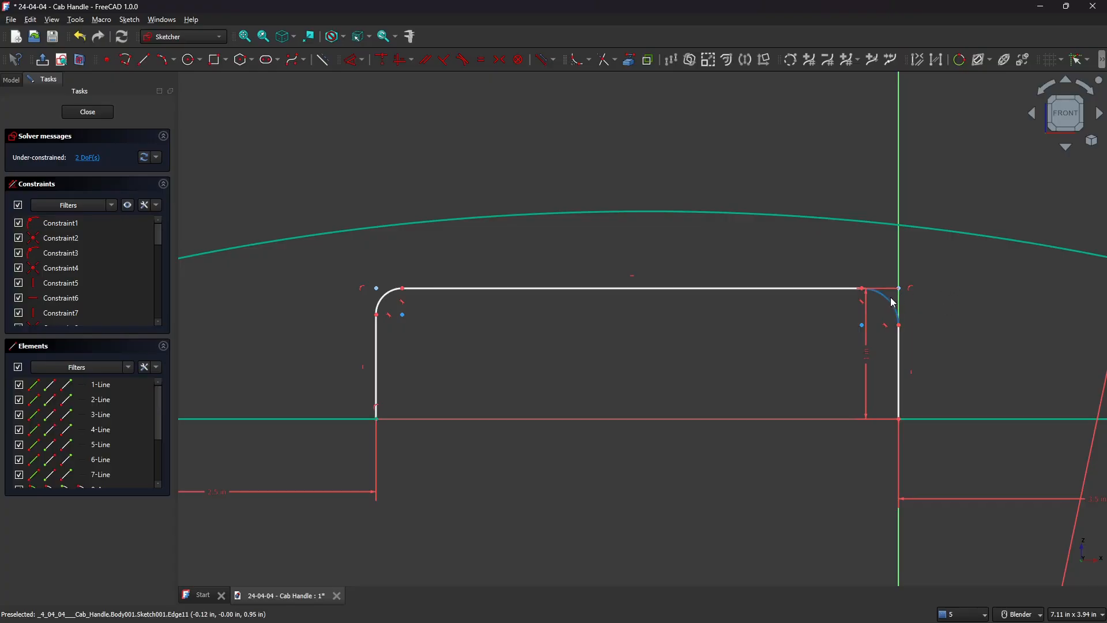
Step: Constrain the notch's two corner fillet arcs to be equal
click(891, 304)
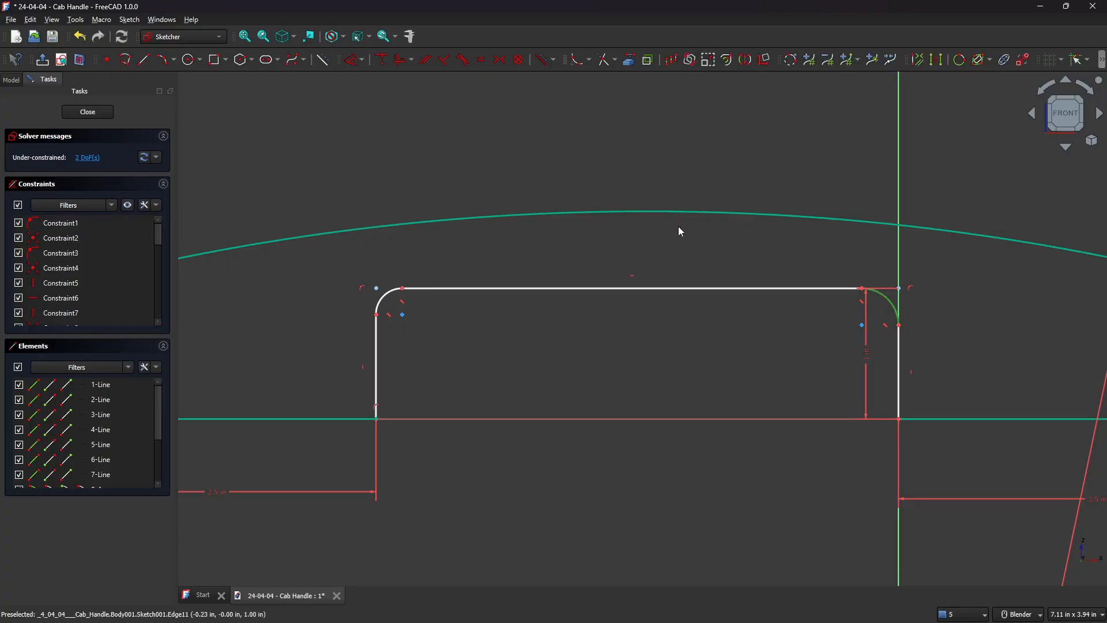
click(384, 302)
key(e)
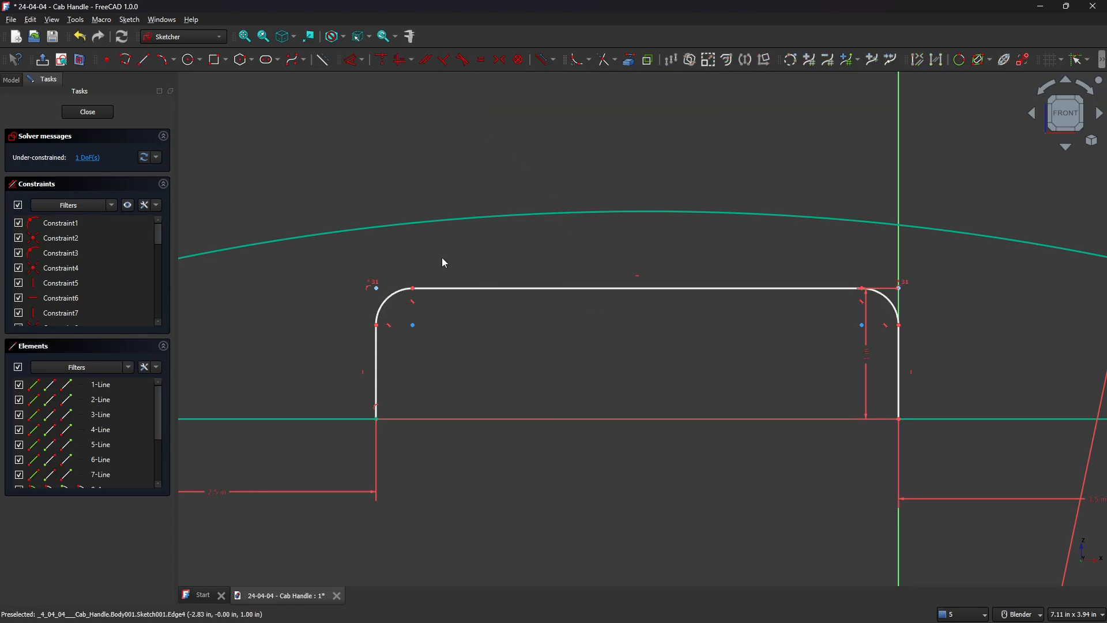
Step: Dimension the notch's left fillet radius as 0.75 in and finish editing the sketch
click(392, 294)
click(317, 292)
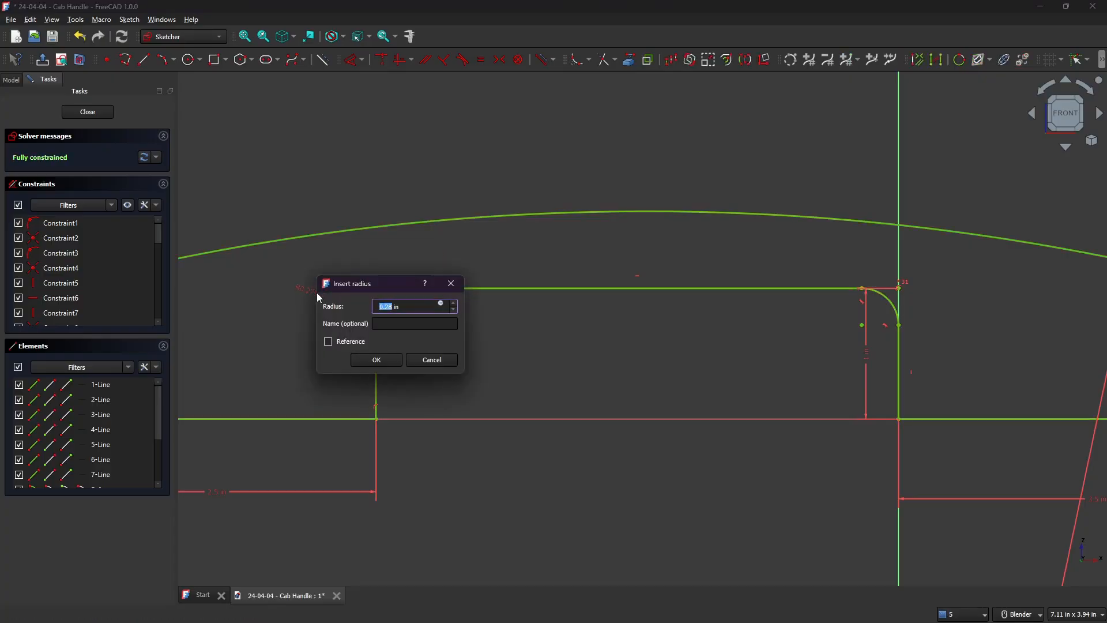
text(0.75)
key(Return)
scroll(599, 262, down, 3)
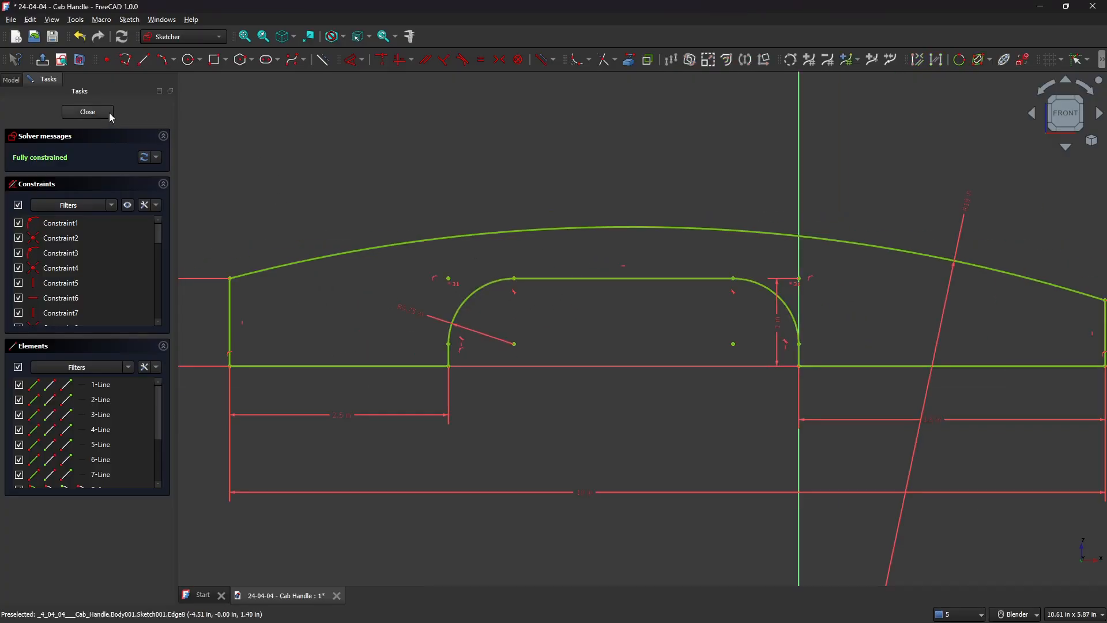
click(88, 112)
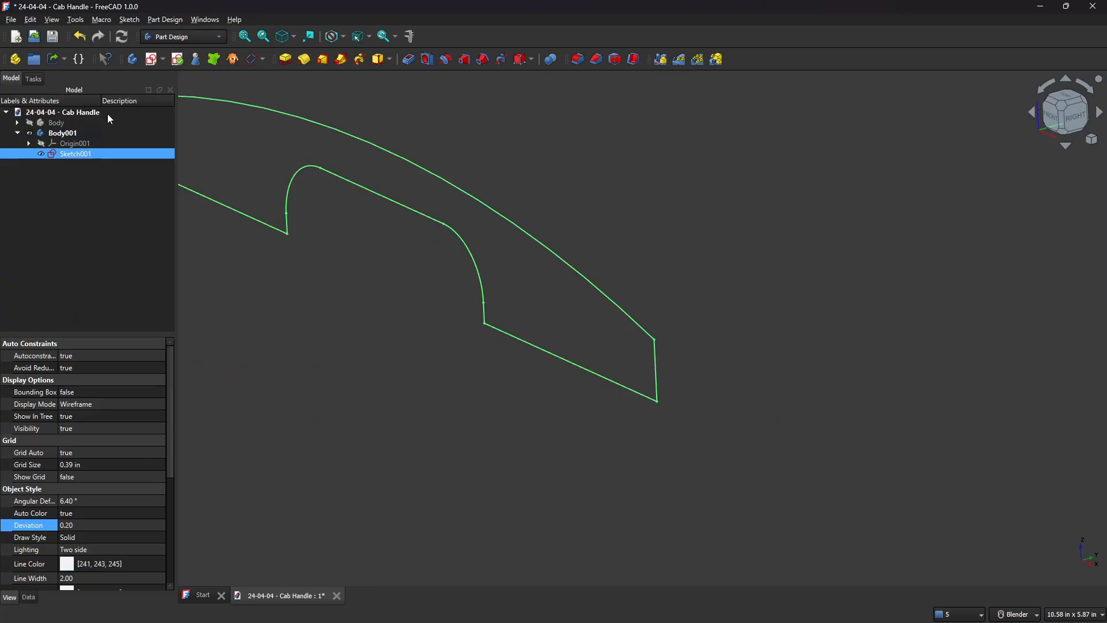
Step: Pad the handle profile sketch to a length of .75/2 in along the sketch normal
click(285, 59)
scroll(481, 176, down, 3)
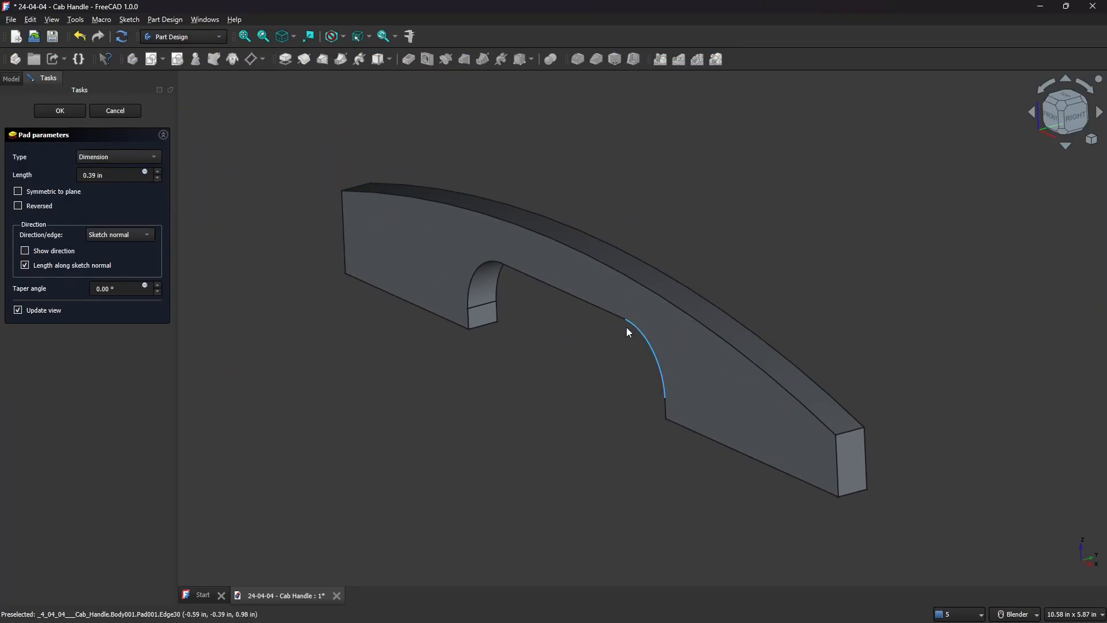
drag(115, 175, 68, 174)
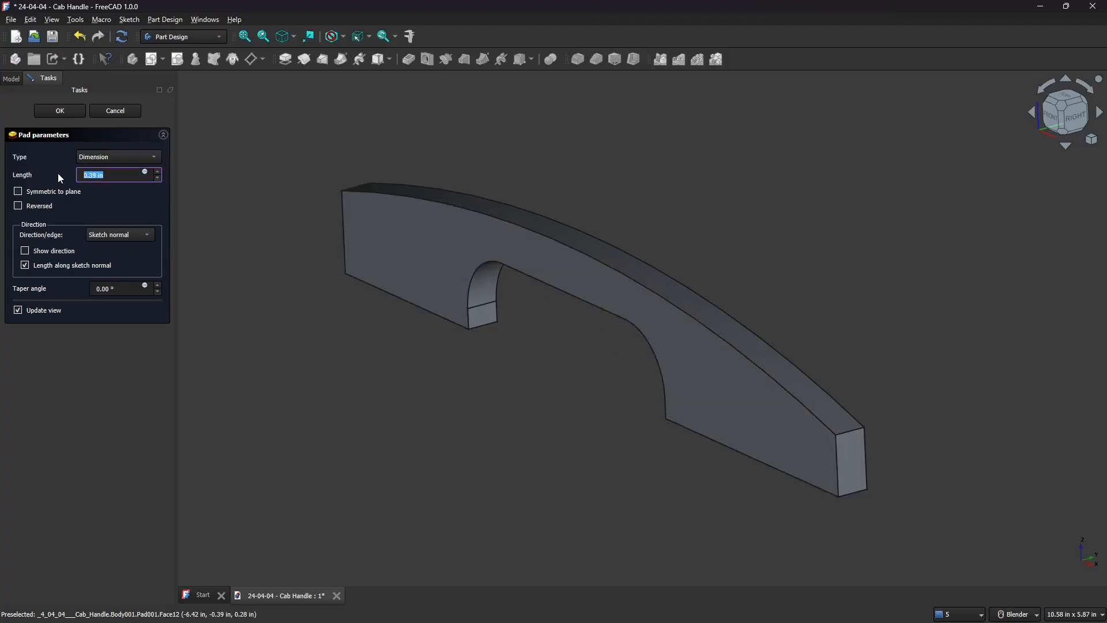
text(.75/2)
key(Tab)
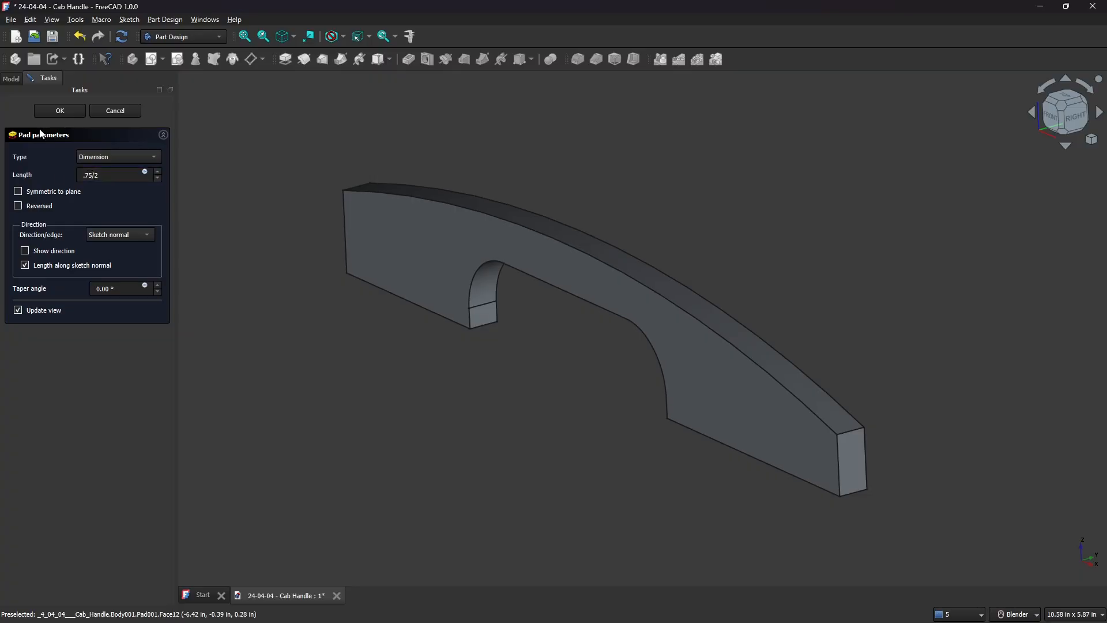
click(60, 110)
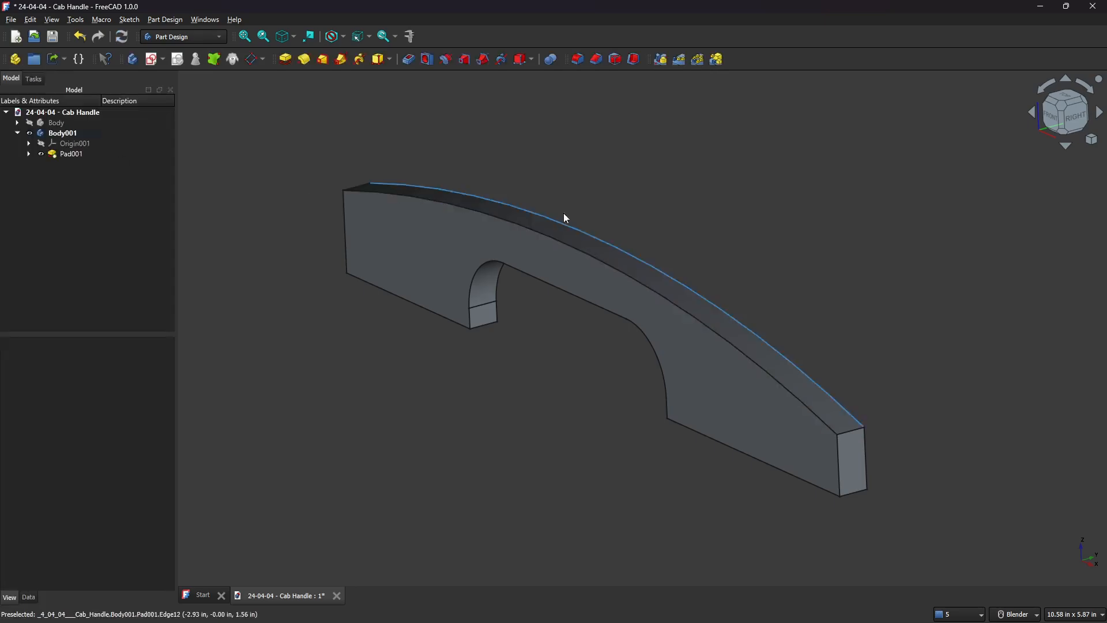
Step: Start a fillet on the front face's curved top edge and the five edges outlining the notch
scroll(617, 208, up, 2)
scroll(695, 169, down, 3)
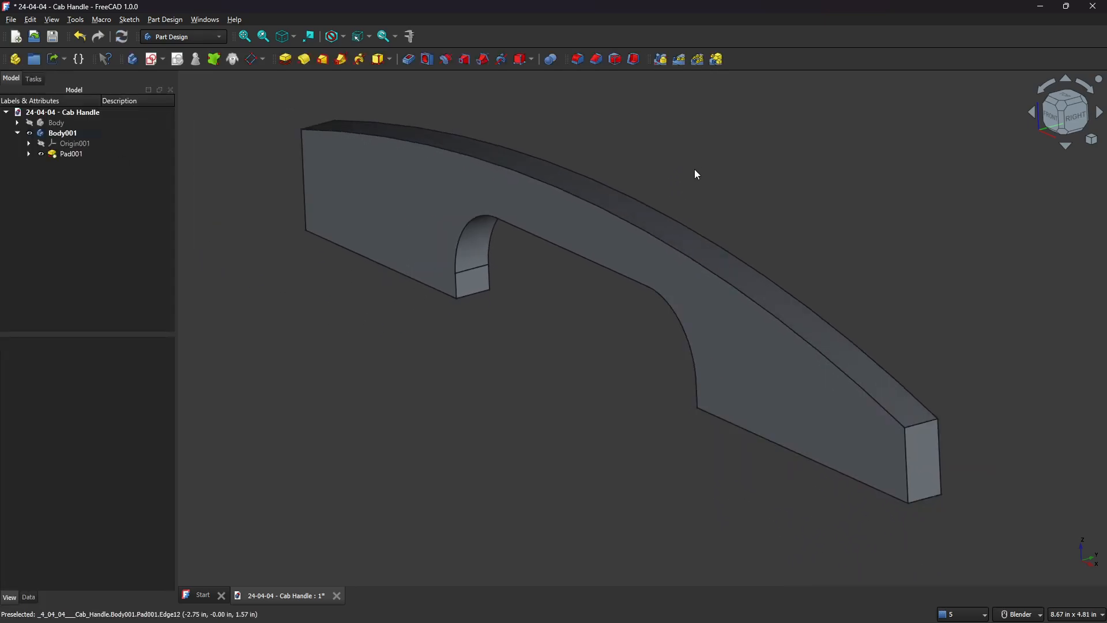
click(576, 61)
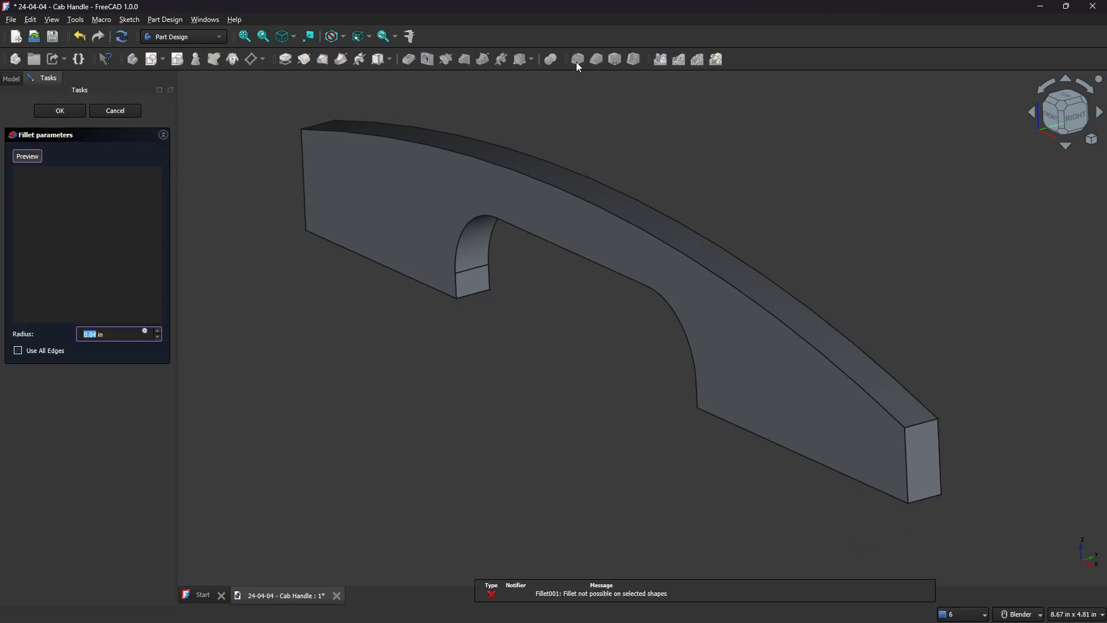
click(575, 196)
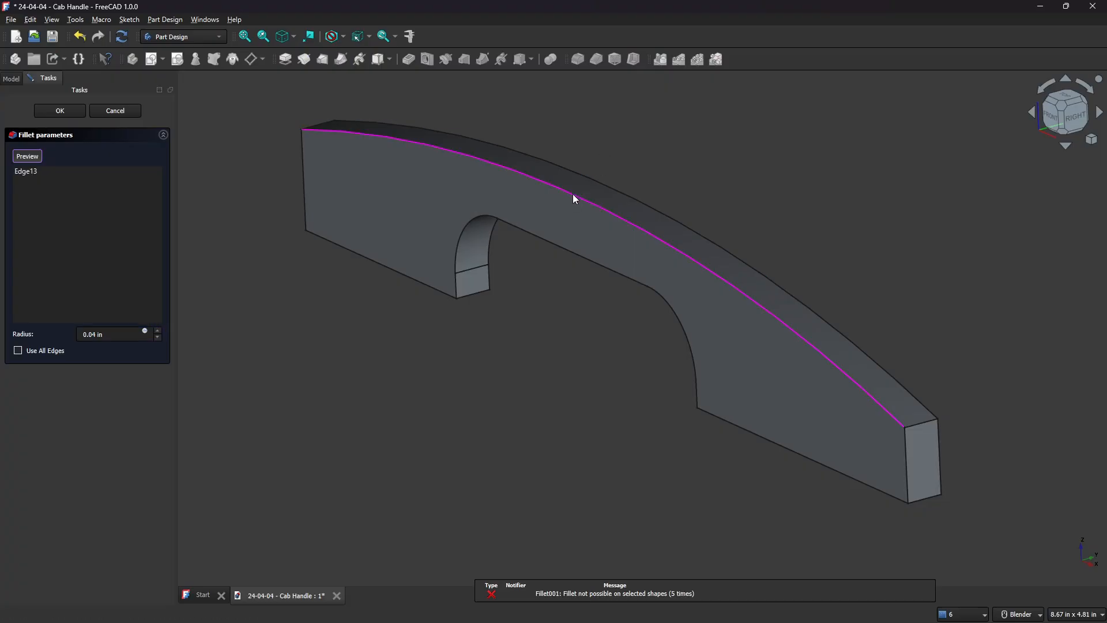
click(535, 237)
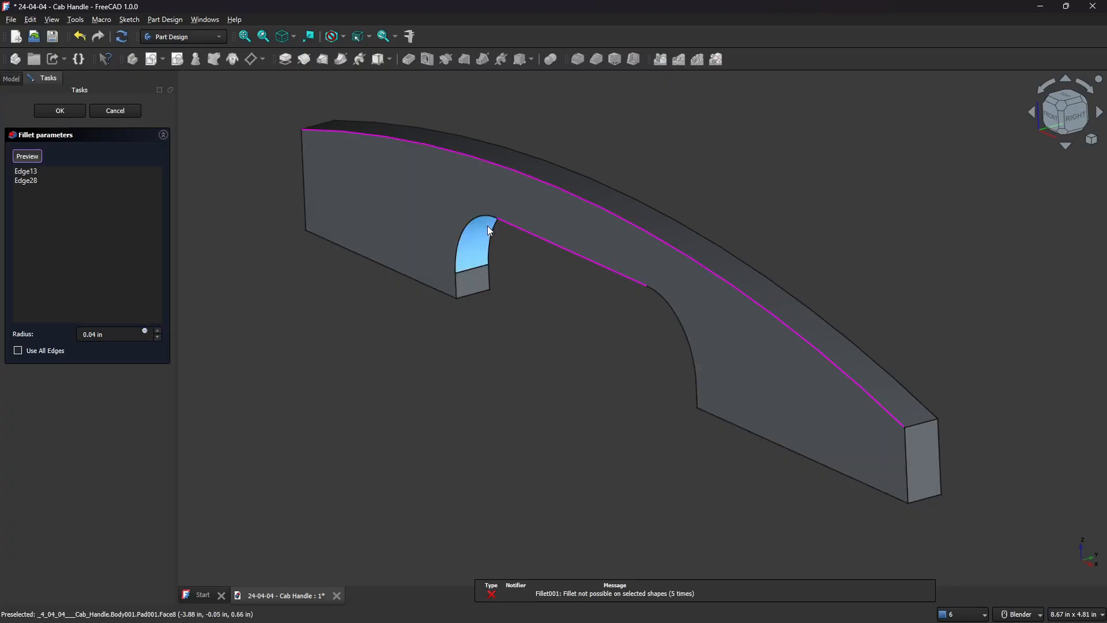
scroll(460, 279, up, 2)
click(458, 292)
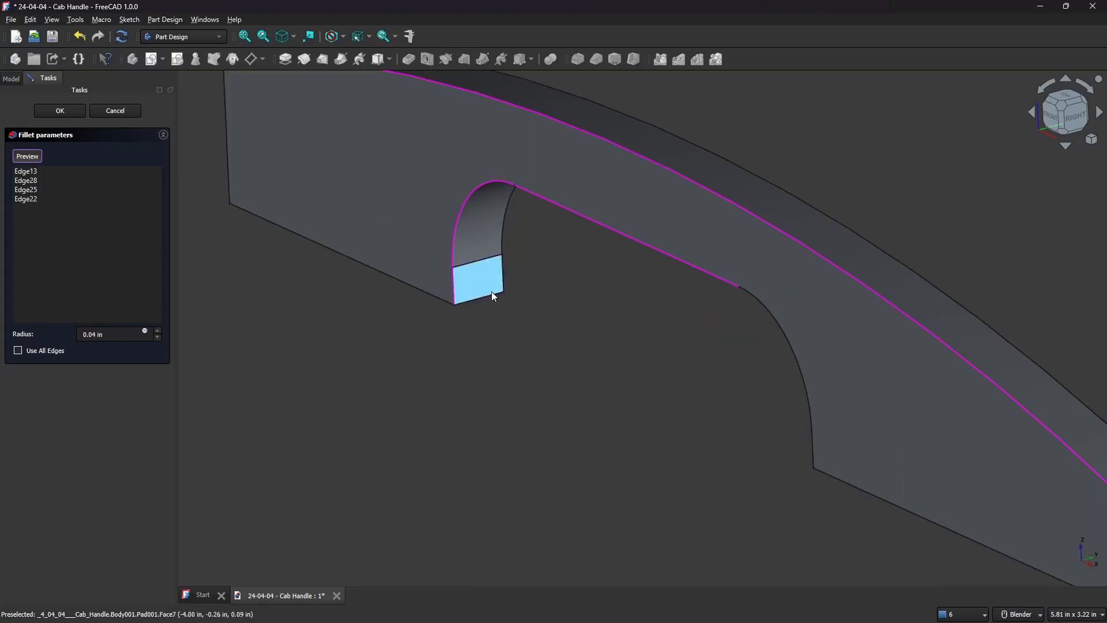
click(786, 341)
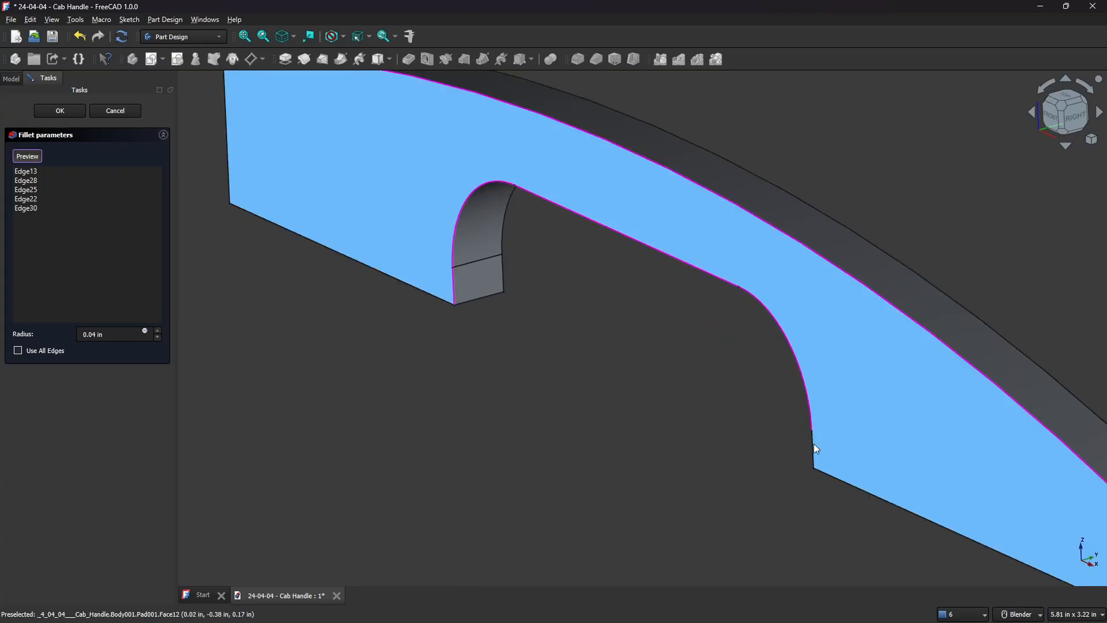
click(812, 449)
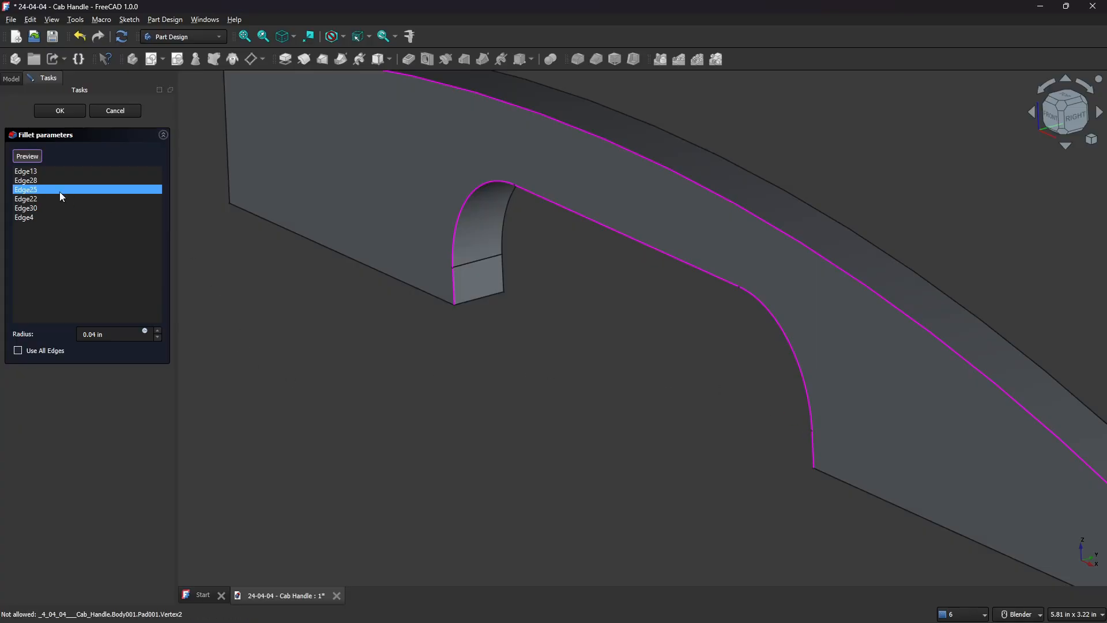
Step: Preview the fillet, set its radius to .1875 in and apply it
click(30, 160)
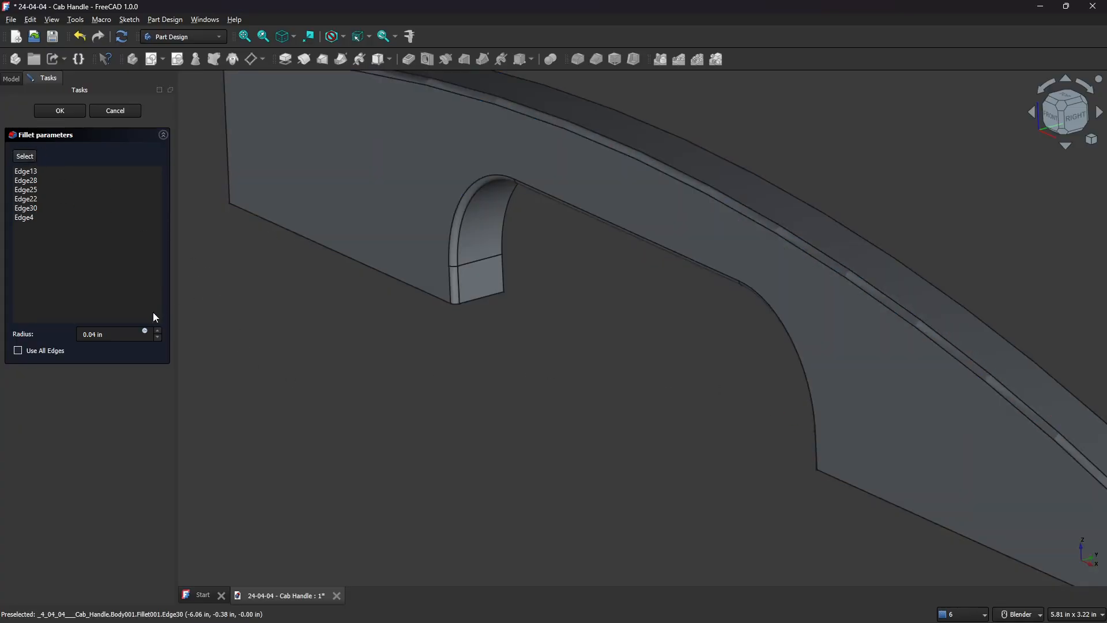
drag(117, 334, 55, 331)
text(.1875)
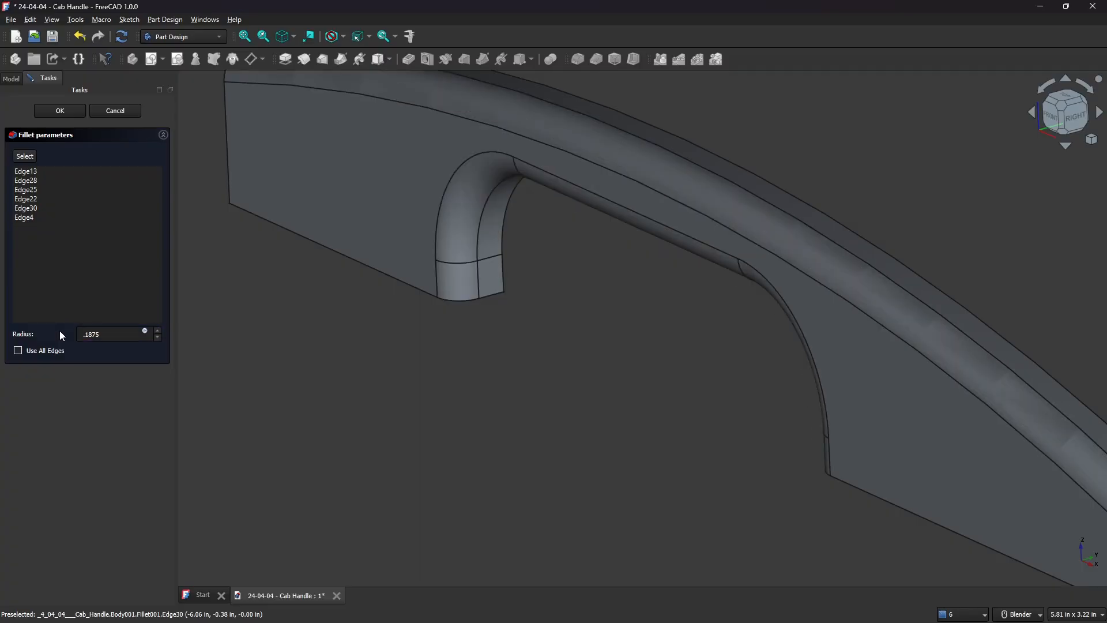
scroll(375, 280, down, 3)
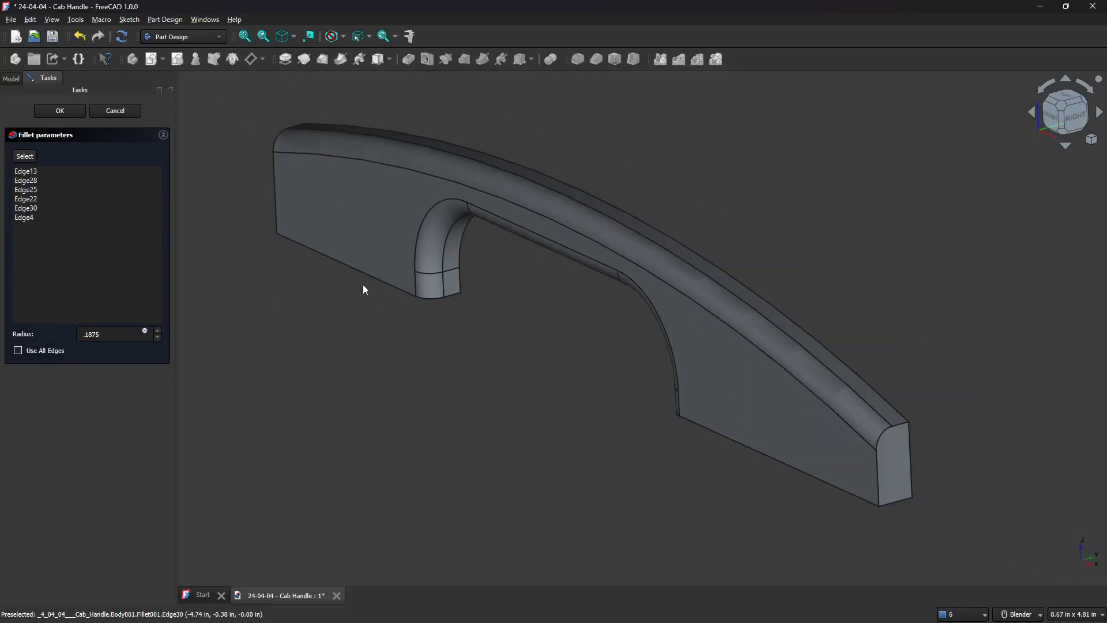
click(59, 110)
Step: Set the handle body's display deviation to 0.01 to smooth the appearance of its curved surfaces
mouse_move(563, 343)
middle_down()
mouse_move(548, 344)
mouse_move(564, 345)
middle_up()
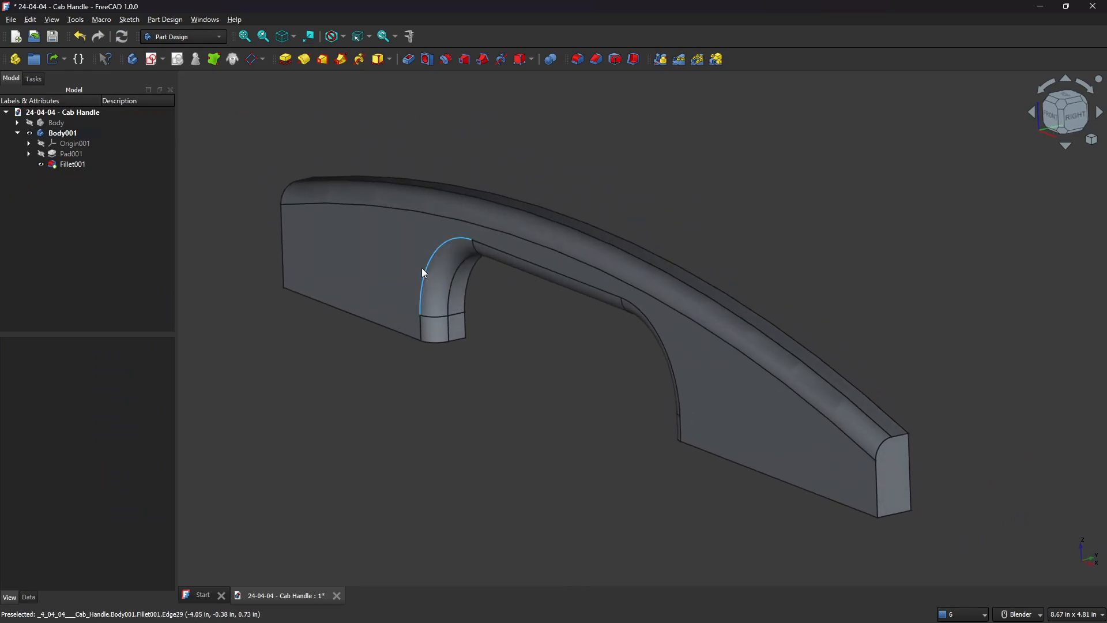
scroll(831, 294, up, 3)
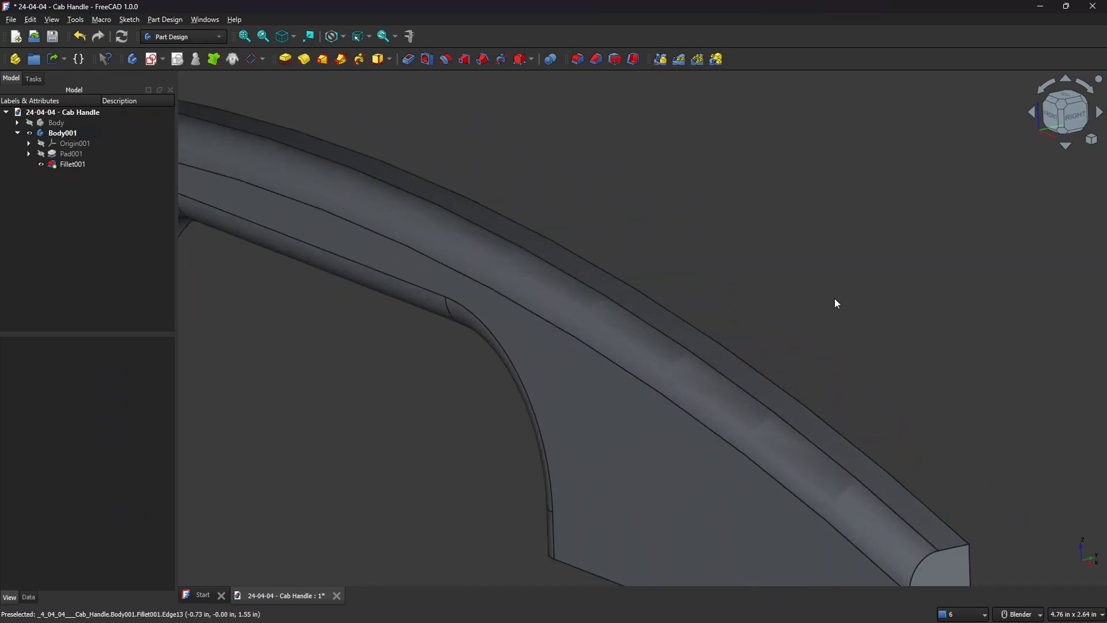
scroll(826, 300, up, 1)
middle_drag(799, 306, 811, 341)
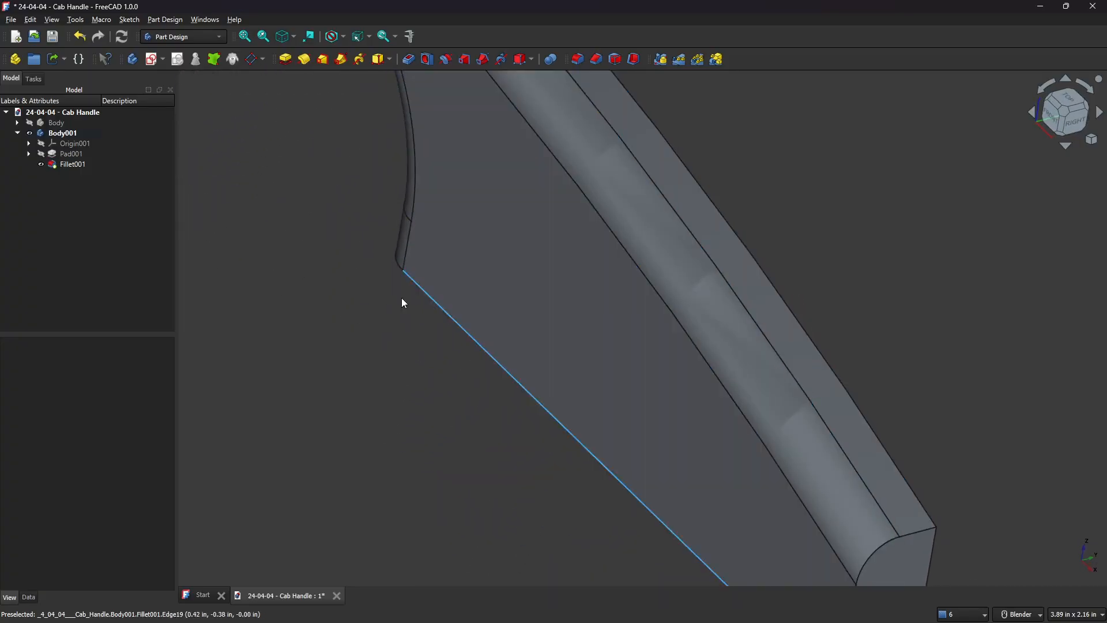
click(77, 134)
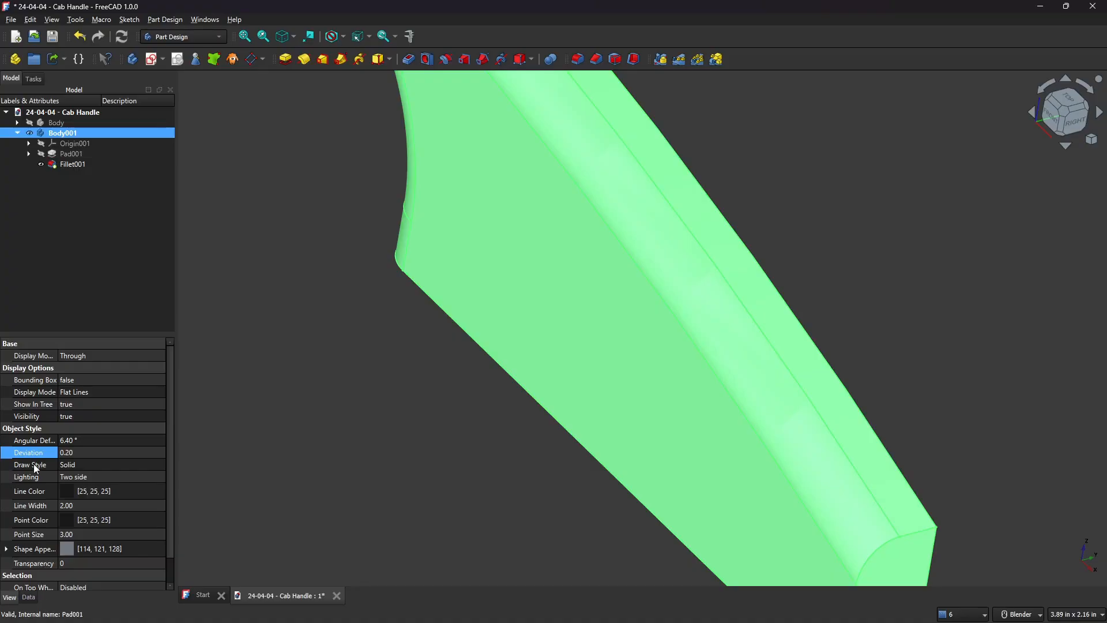
click(97, 452)
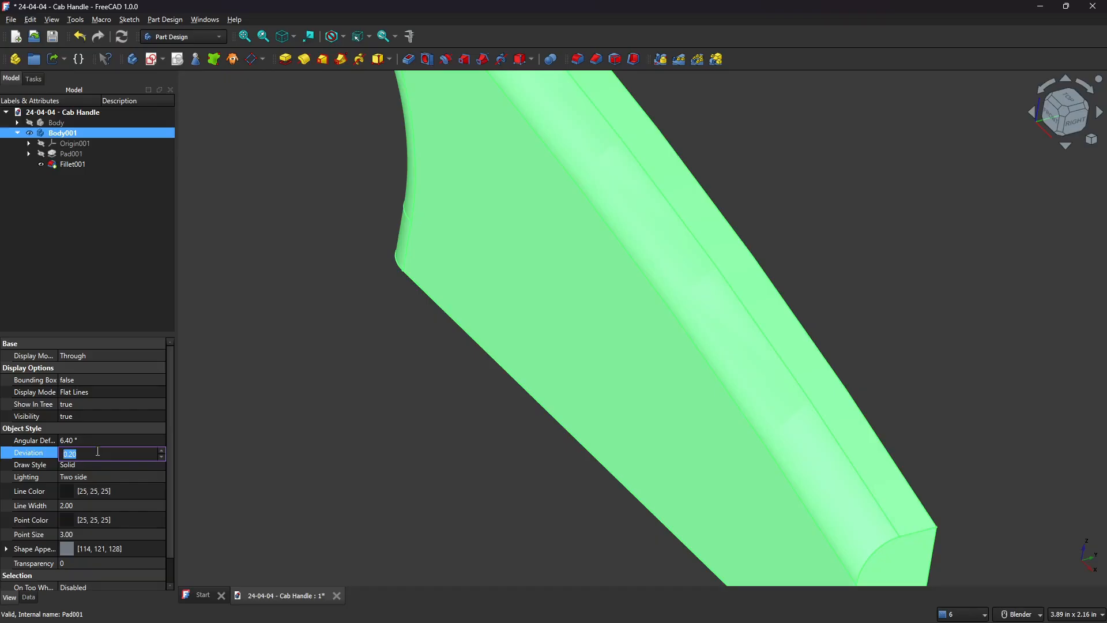
key(BackSpace)
text(.01)
key(Return)
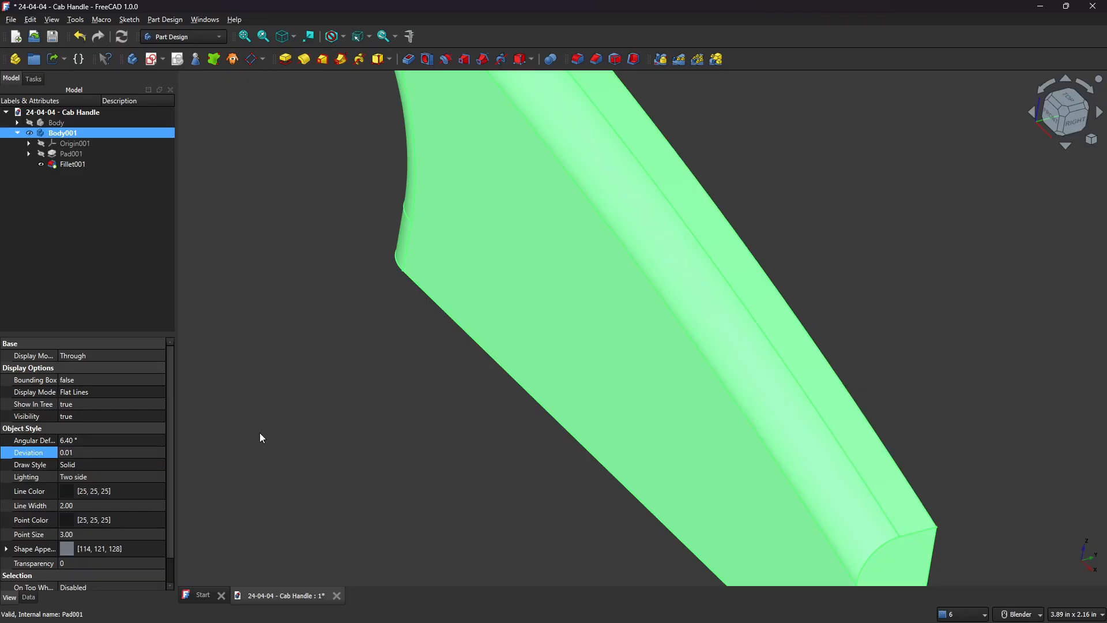
click(431, 393)
Step: Mirror the whole half-handle body across the base XZ plane
middle_drag(839, 314, 877, 316)
scroll(875, 313, down, 3)
shift+middle_drag(766, 155, 665, 158)
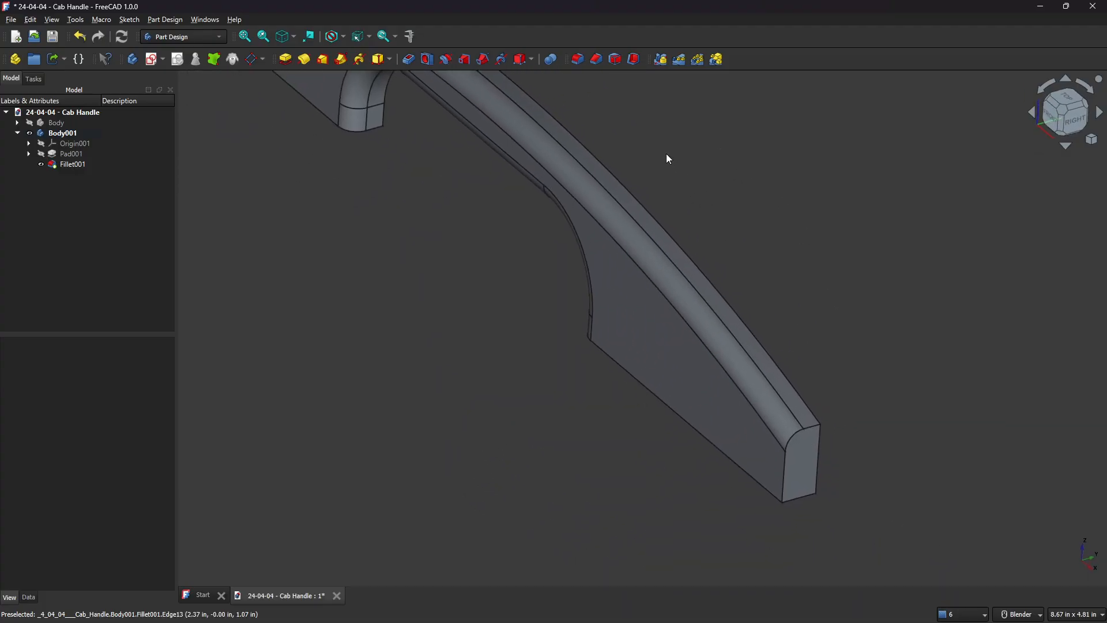
click(662, 60)
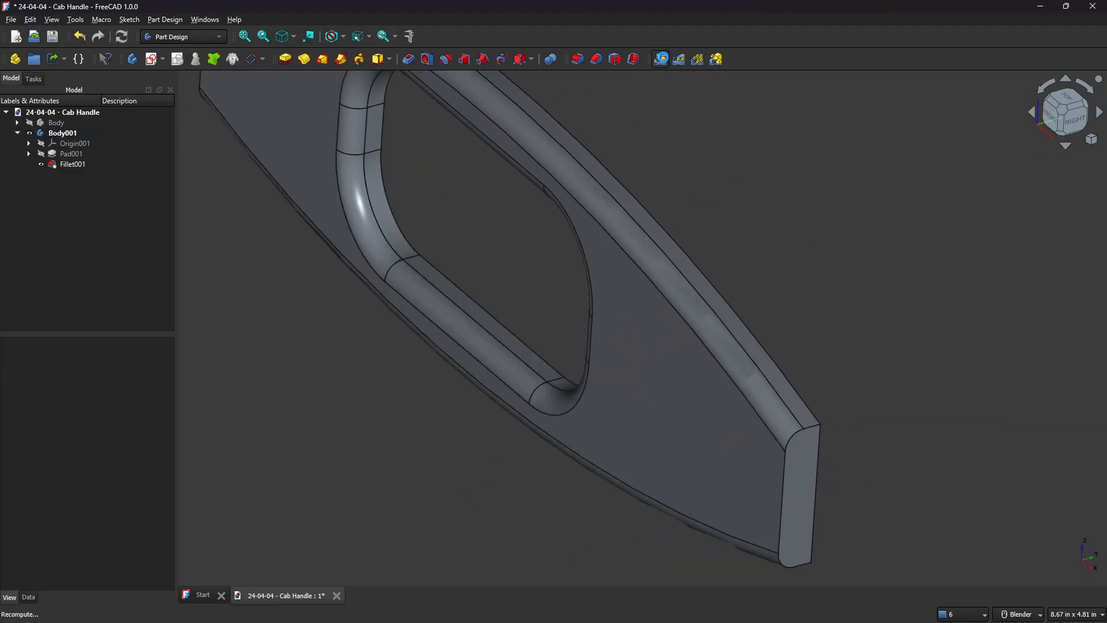
scroll(588, 218, down, 3)
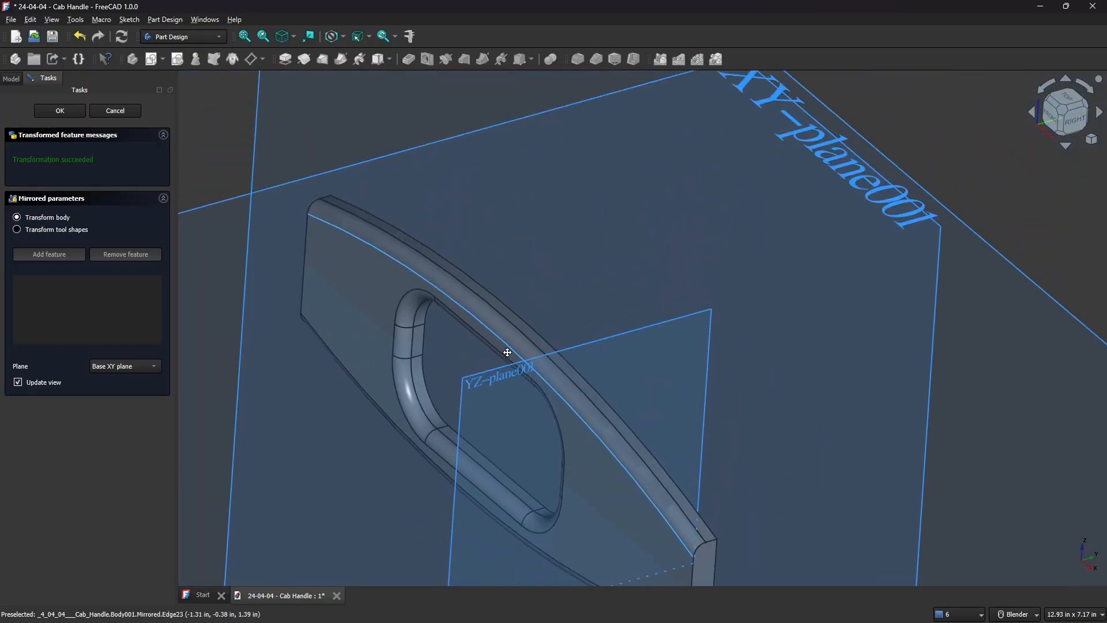
scroll(485, 209, down, 2)
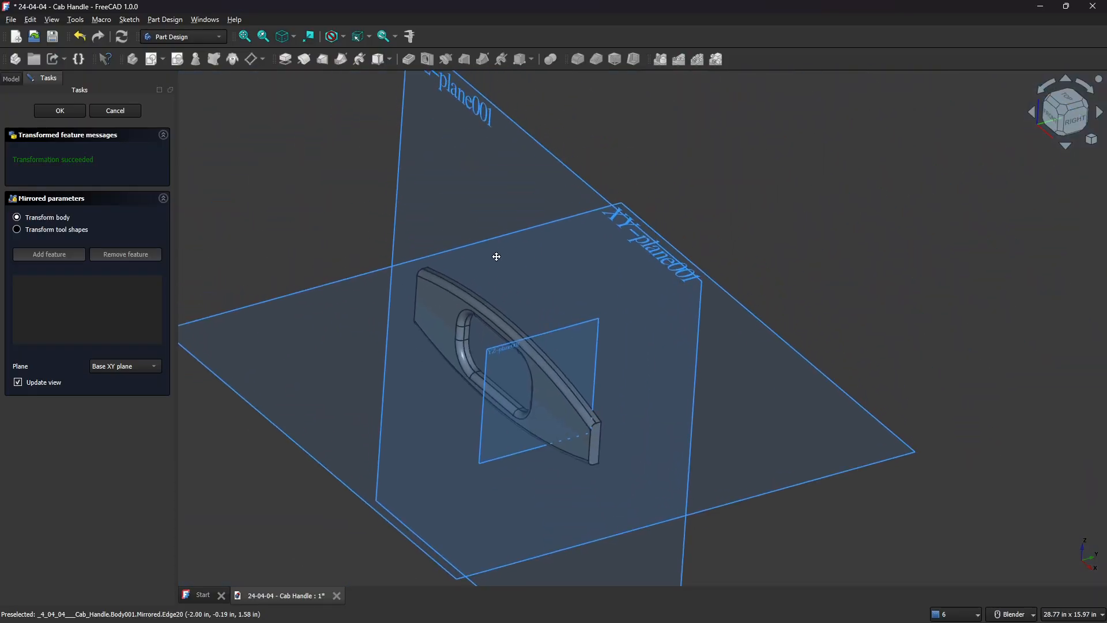
click(149, 366)
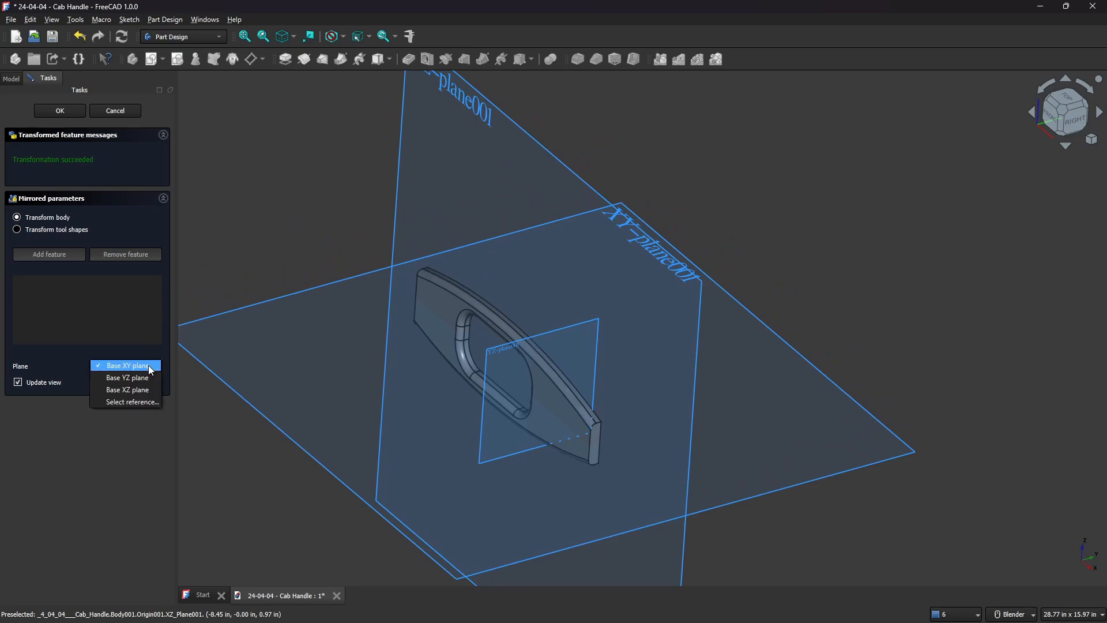
click(143, 395)
click(64, 115)
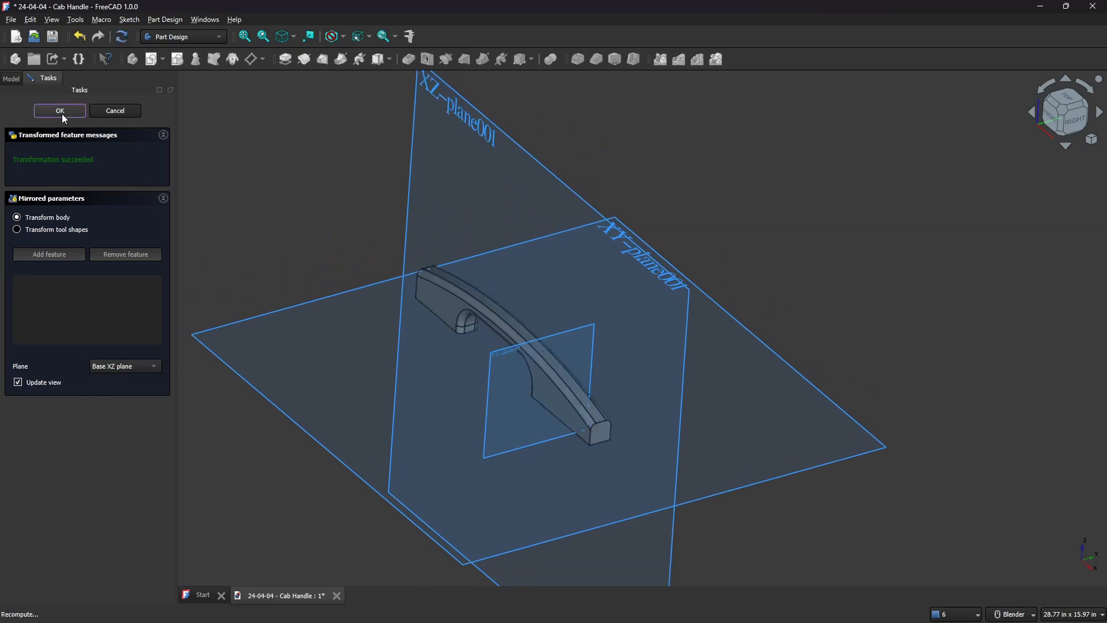
Step: Inspect the mirrored handle and run the recent Mass_Calculation macro
scroll(612, 461, up, 5)
middle_drag(635, 403, 600, 377)
shift+middle_drag(496, 292, 730, 431)
scroll(573, 349, down, 2)
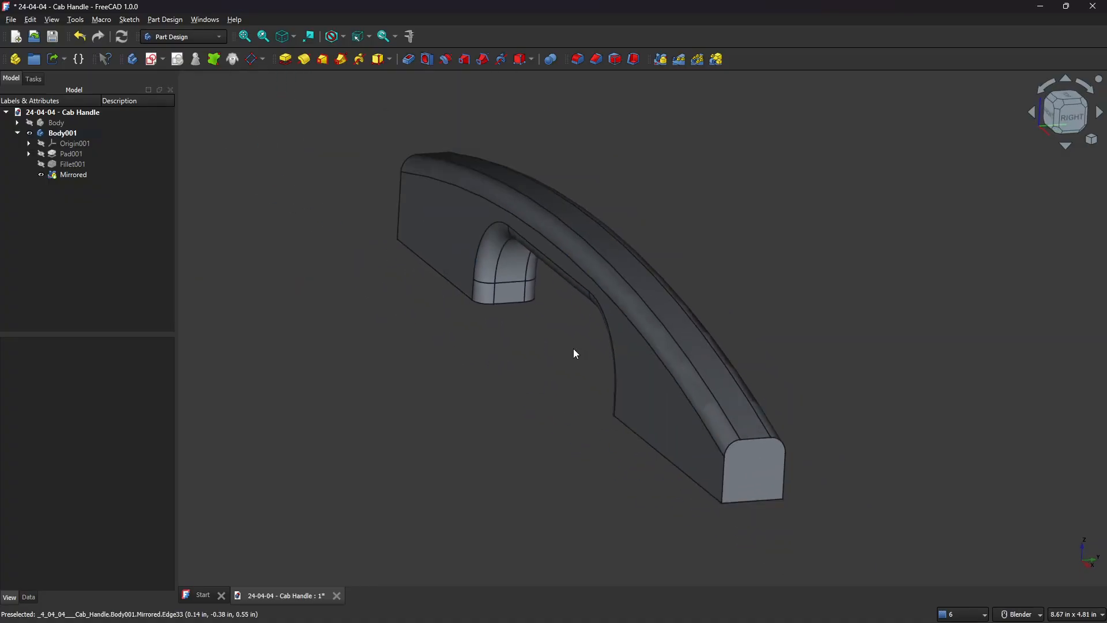
shift+middle_drag(628, 255, 470, 246)
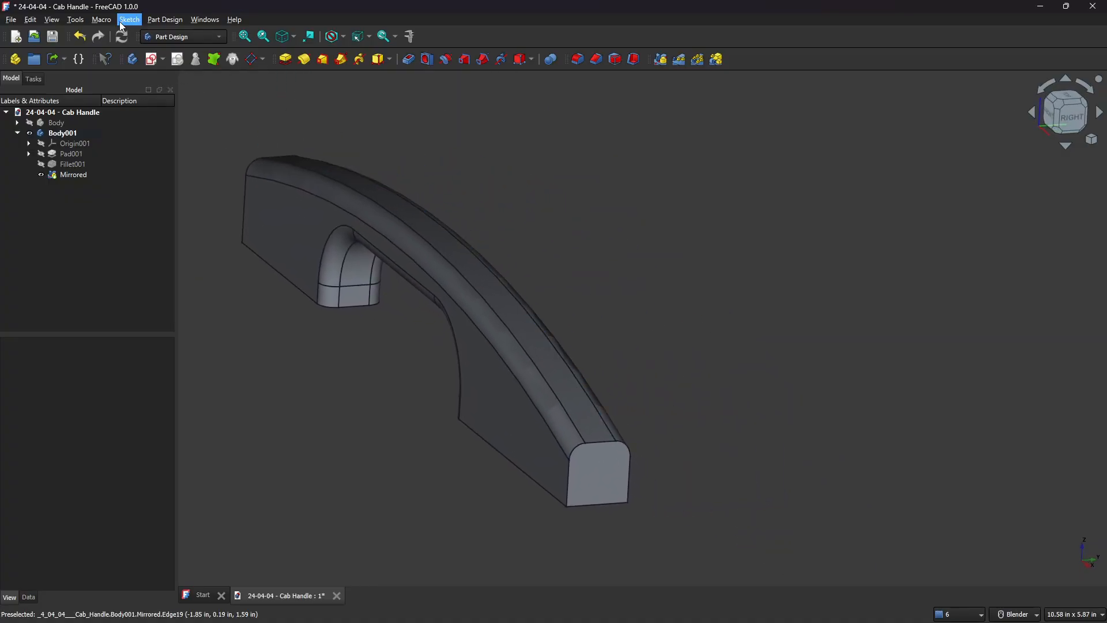
click(102, 20)
mouse_move(128, 62)
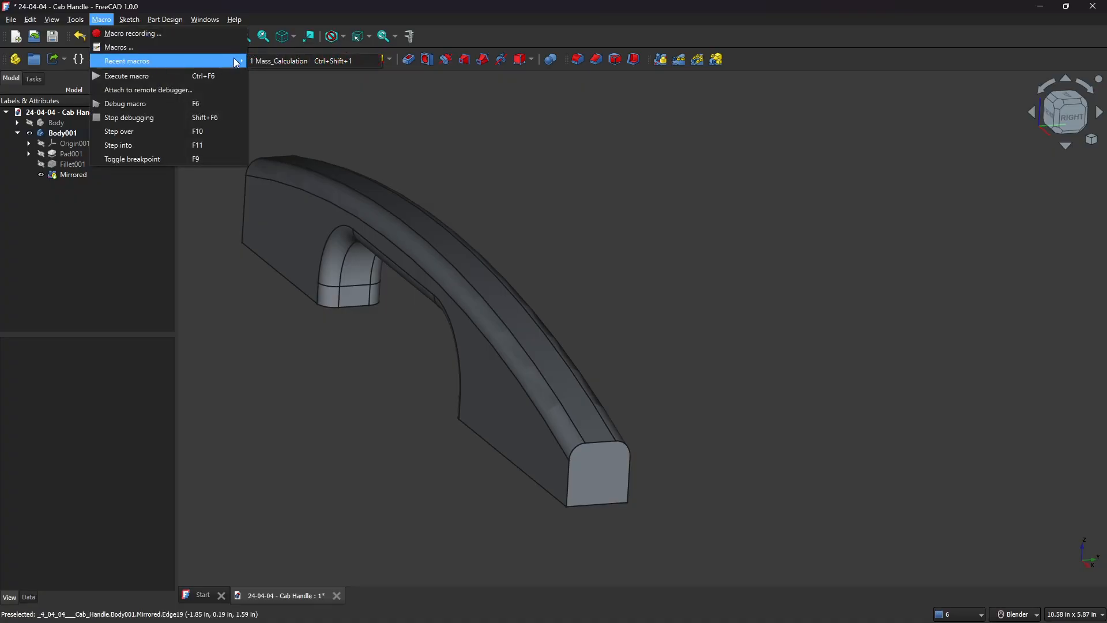
click(282, 60)
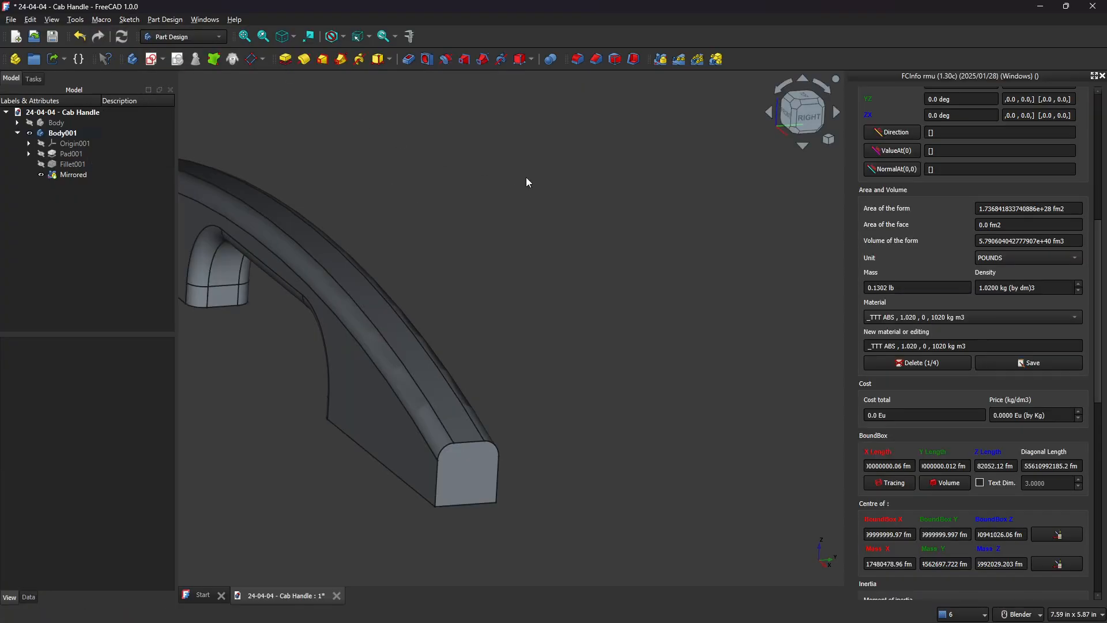
Step: Check the mass of the entire handle body in pounds with the _TTT ABS material at 1020 kg/m3
scroll(949, 213, down, 2)
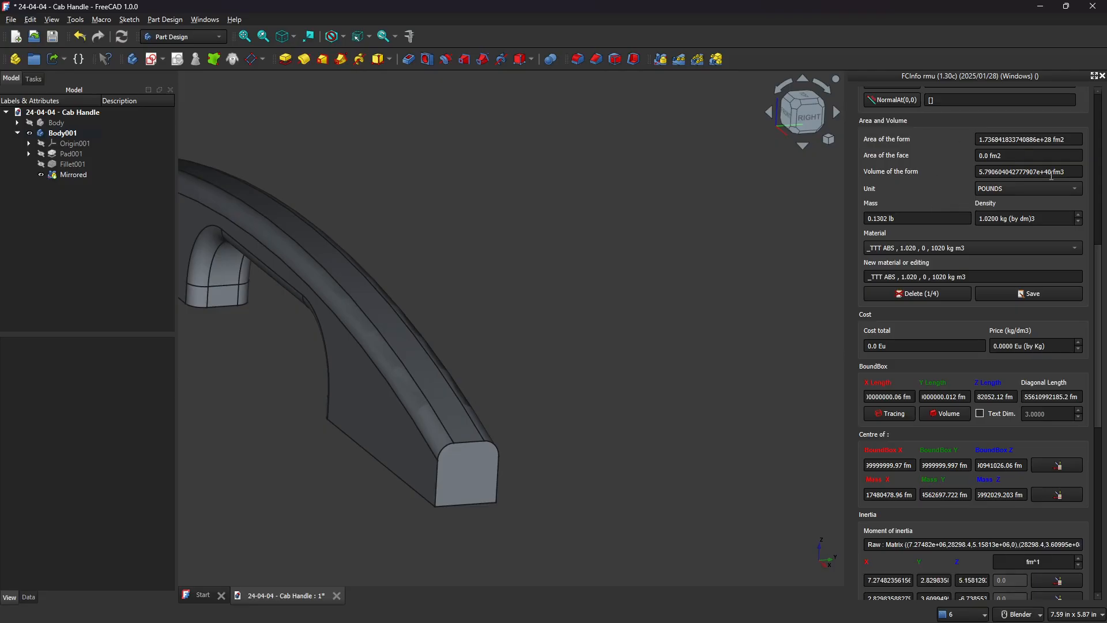
click(1029, 189)
click(1026, 192)
click(939, 247)
click(929, 246)
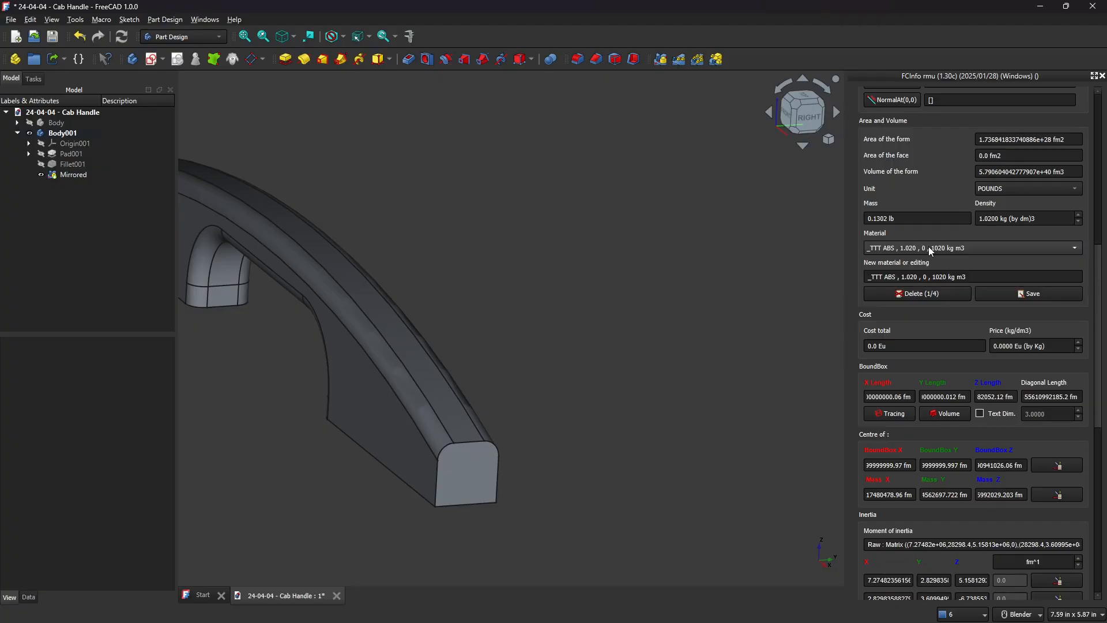
click(72, 133)
click(916, 218)
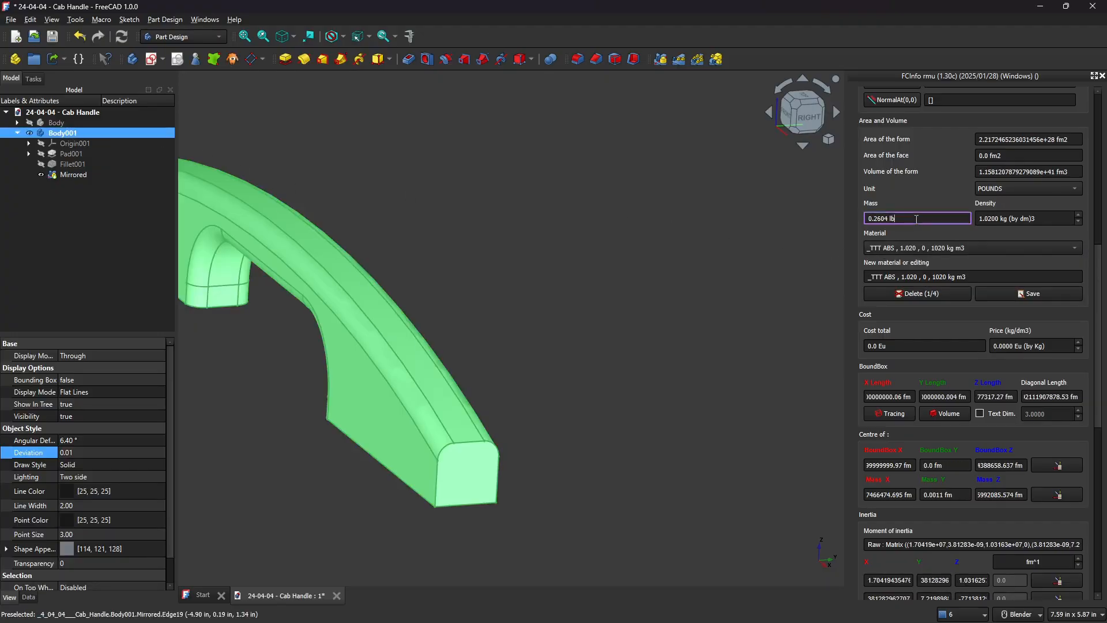
key(ctrl+a)
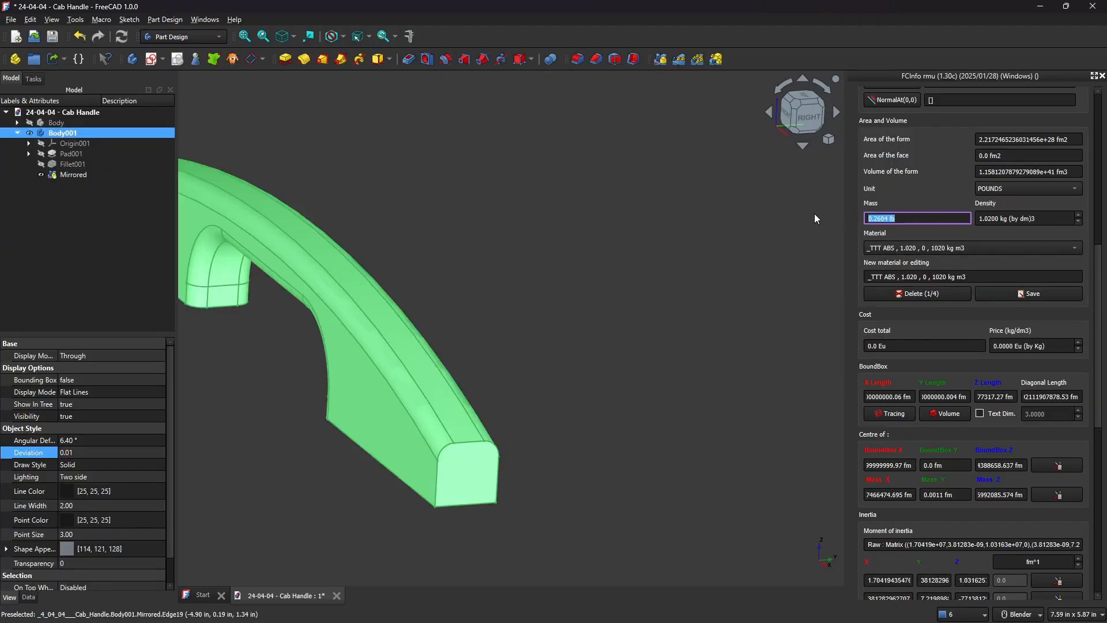